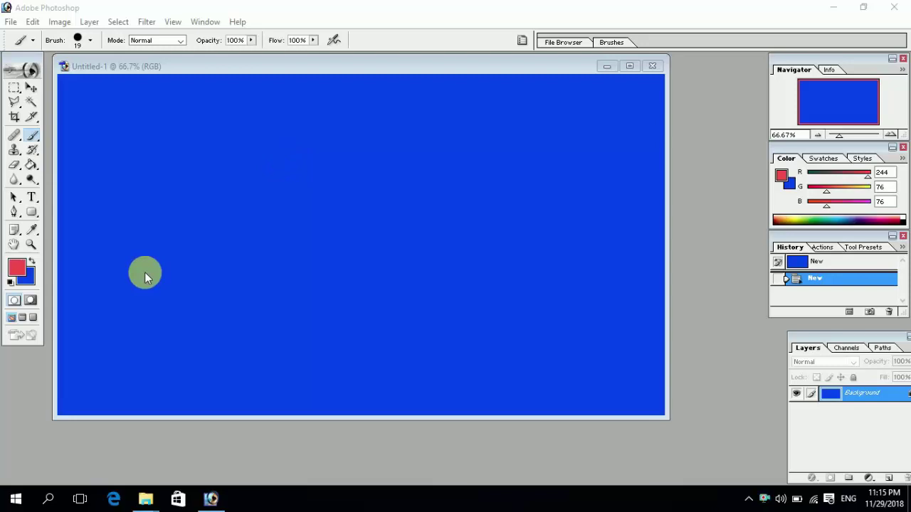
Paint the red 'EXCEL MAZA' lettering strokes on the blue canvas with the Brush
left_click(38, 136)
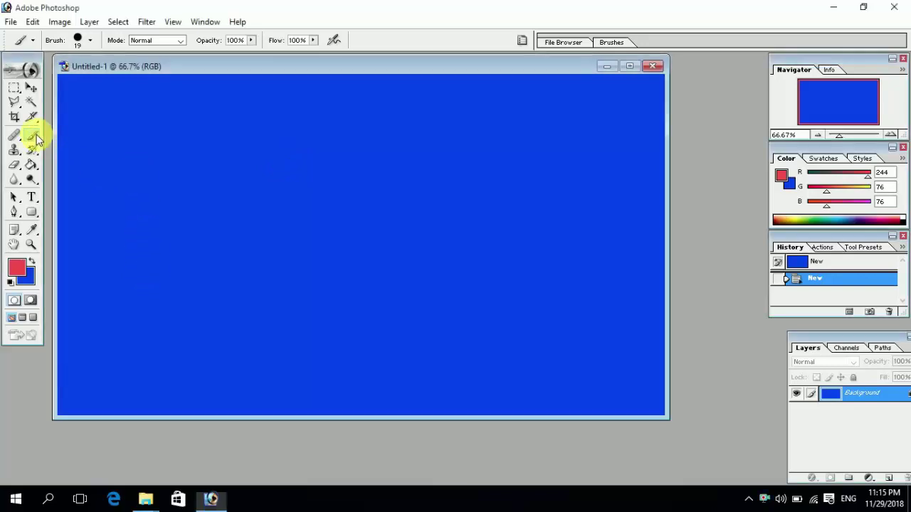
left_click(113, 89)
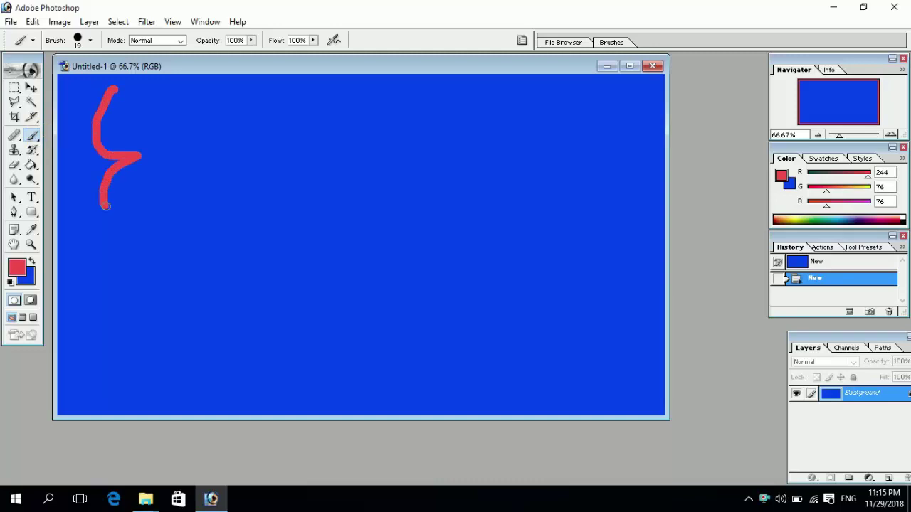
left_click_drag(105, 205, 165, 219)
left_click_drag(219, 129, 177, 206)
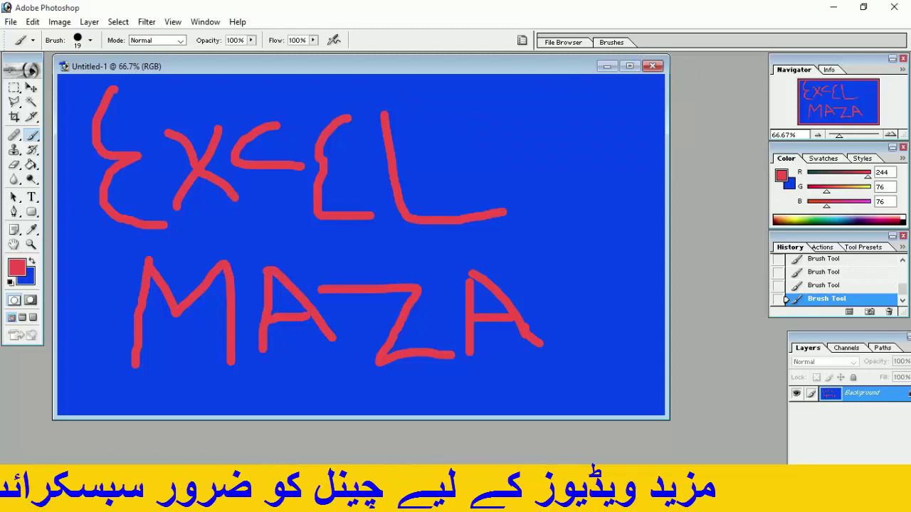
Close the painting without saving and create a new blue document with default settings
left_click(652, 66)
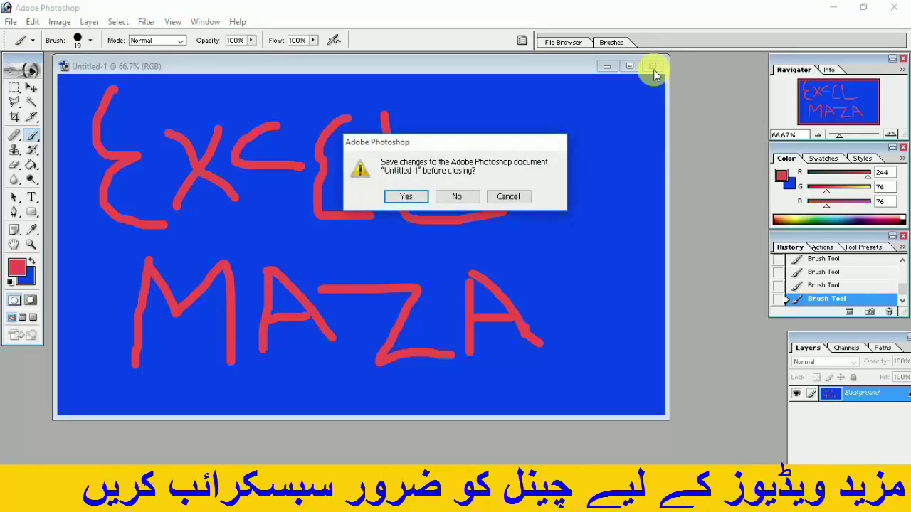
key("n")
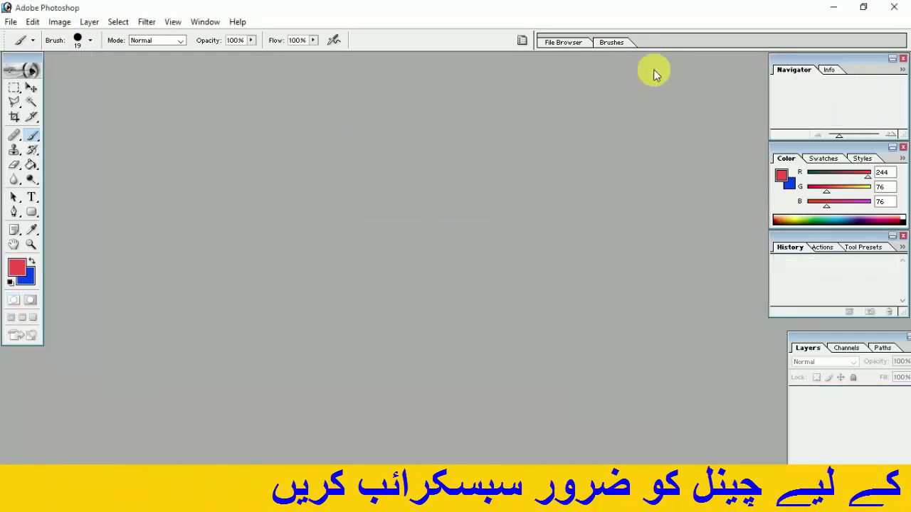
key("ctrl+n")
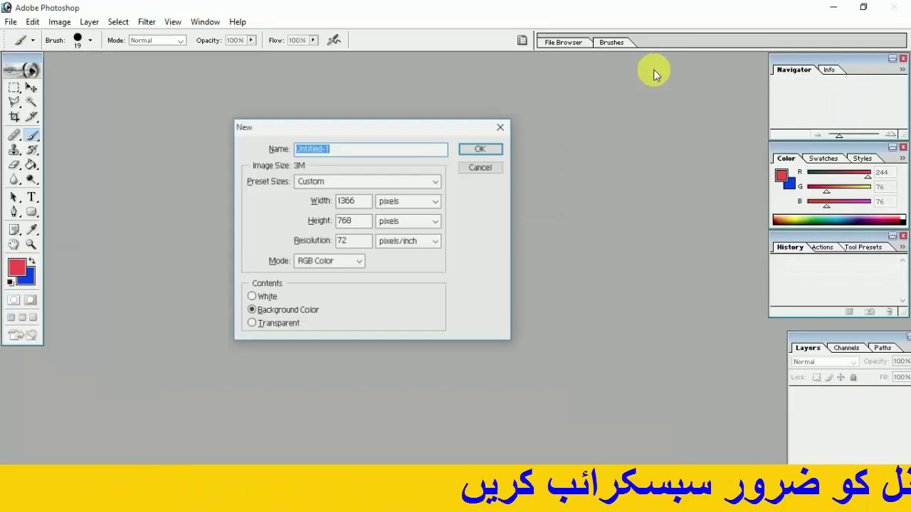
key("Return")
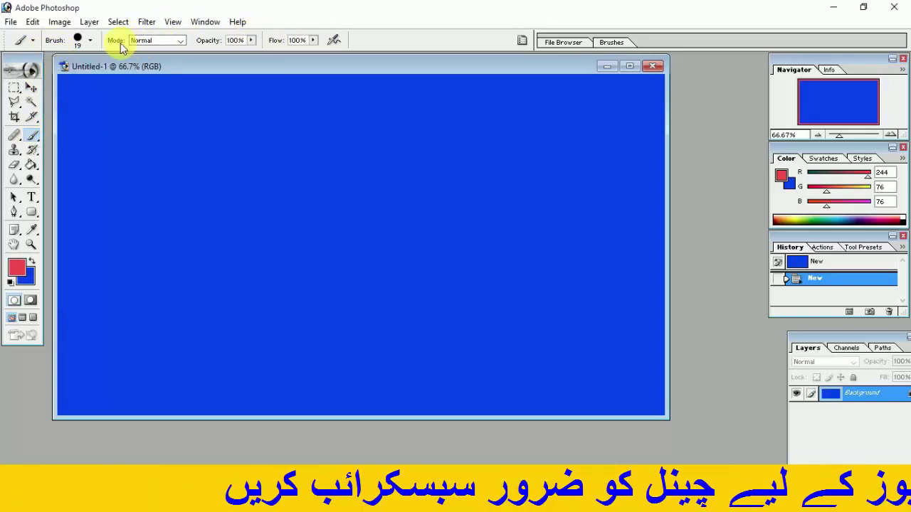
Keep the brush blend mode at Normal and start a red C near the top-left
left_click(180, 41)
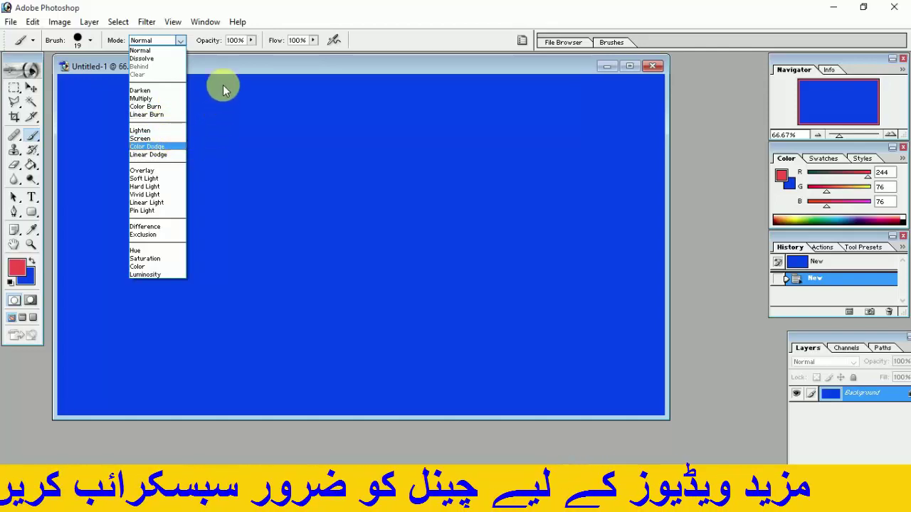
left_click(254, 42)
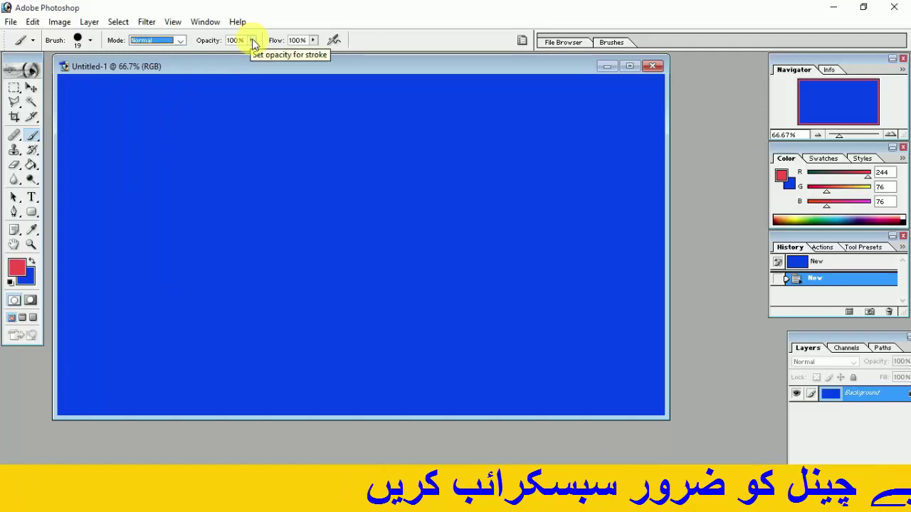
left_click(178, 109)
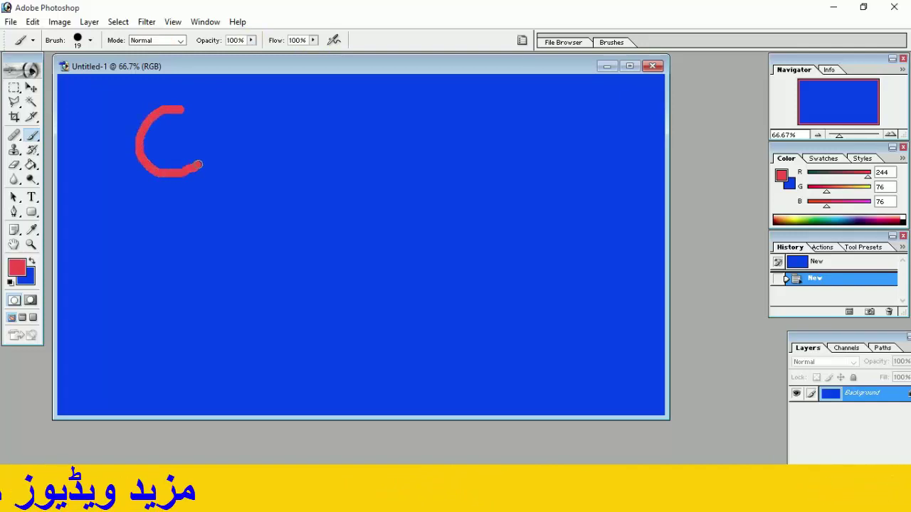
Paint a solid red C, then a translucent C beside it at 52% opacity
left_click_drag(198, 165, 200, 166)
left_click(251, 40)
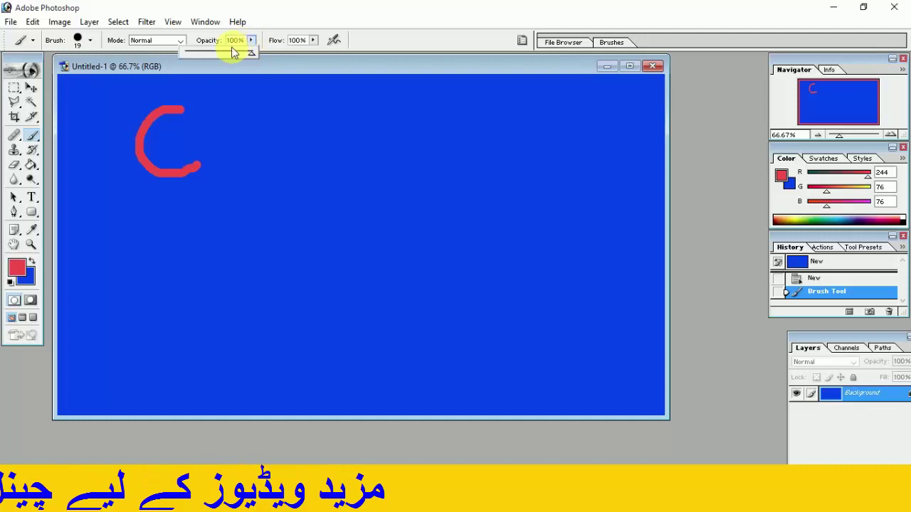
left_click_drag(232, 52, 220, 53)
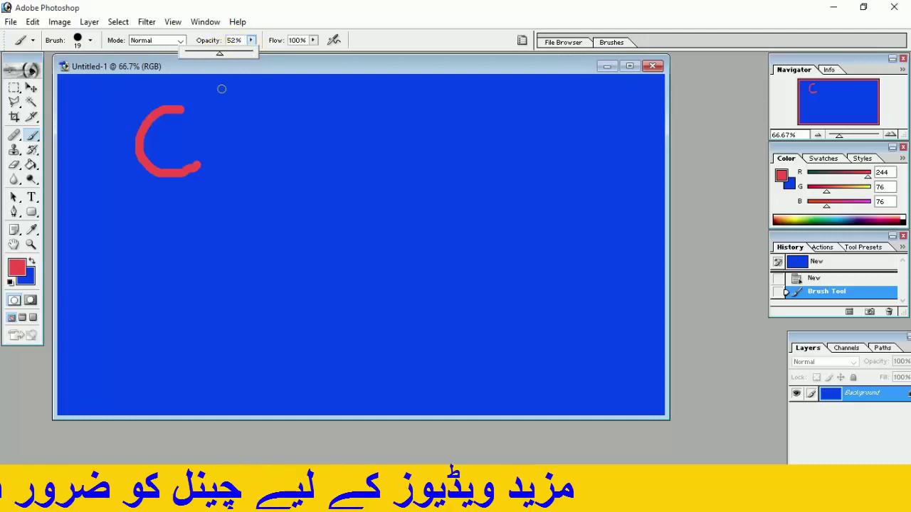
mouse_move(245, 102)
left_mouse_down()
mouse_move(220, 145)
mouse_move(260, 157)
left_mouse_up()
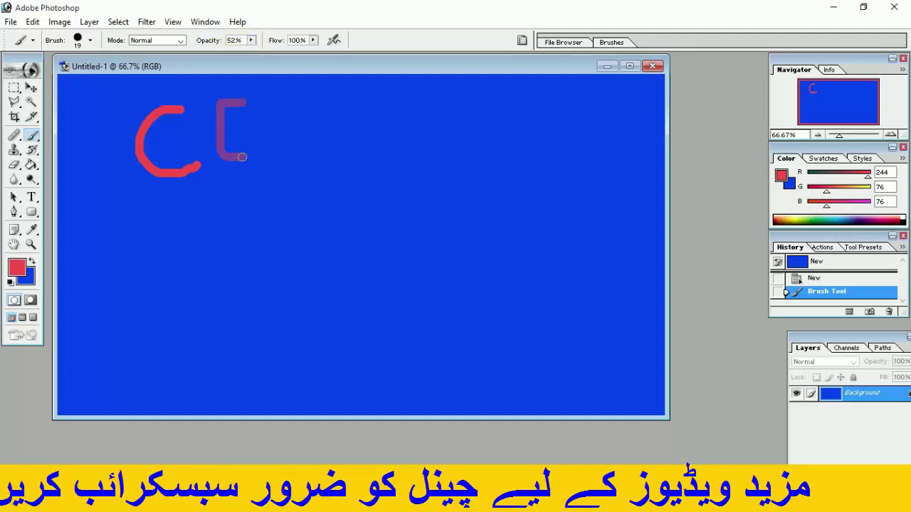
Lower brush opacity to 22% and paint a fainter third C
left_click(250, 40)
left_click_drag(253, 53, 231, 52)
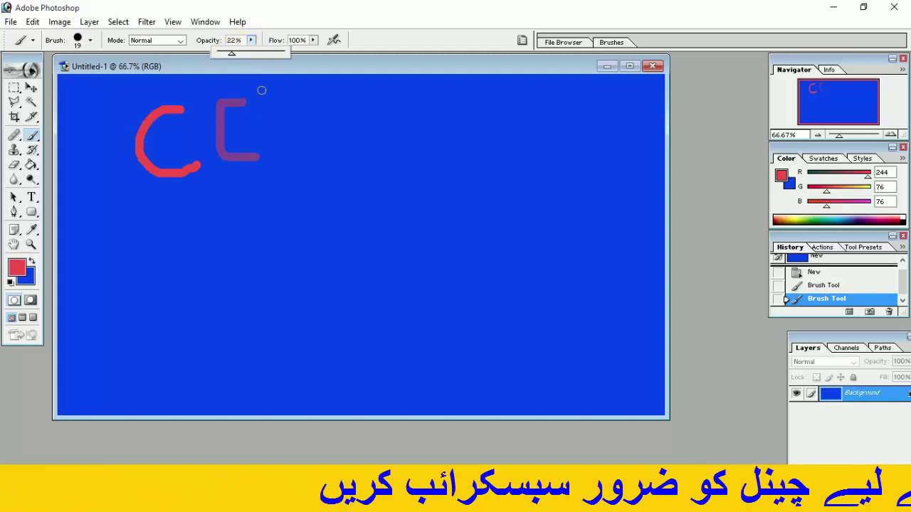
left_click_drag(318, 103, 350, 160)
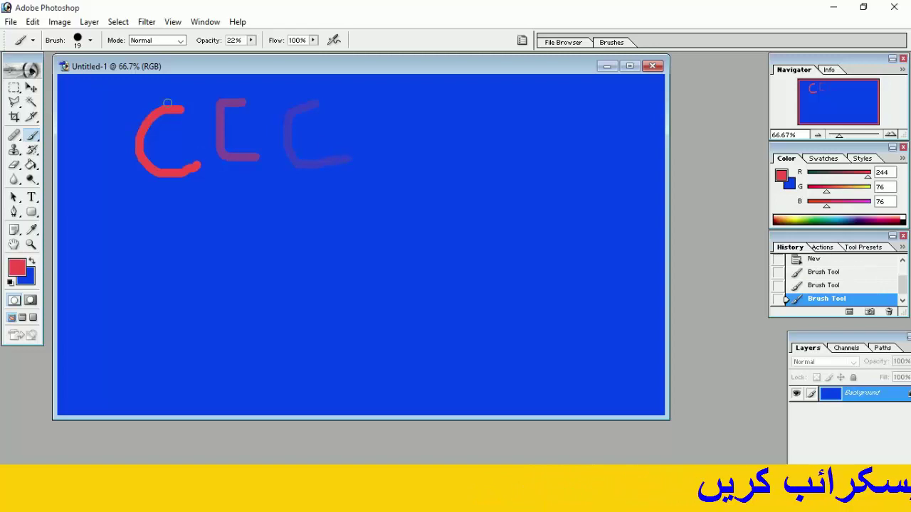
Enlarge the brush to 38 px, paint a wider fourth C, and restore opacity to 100%
right_click(275, 121)
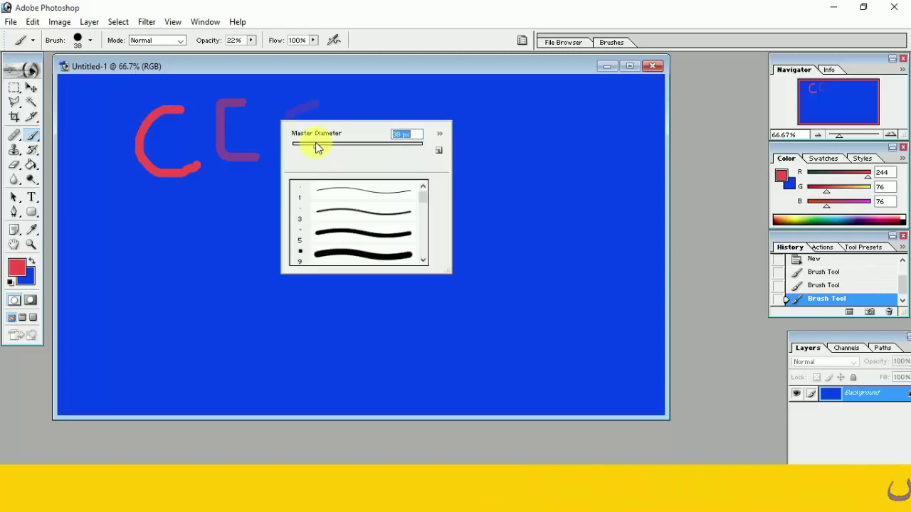
left_click(313, 42)
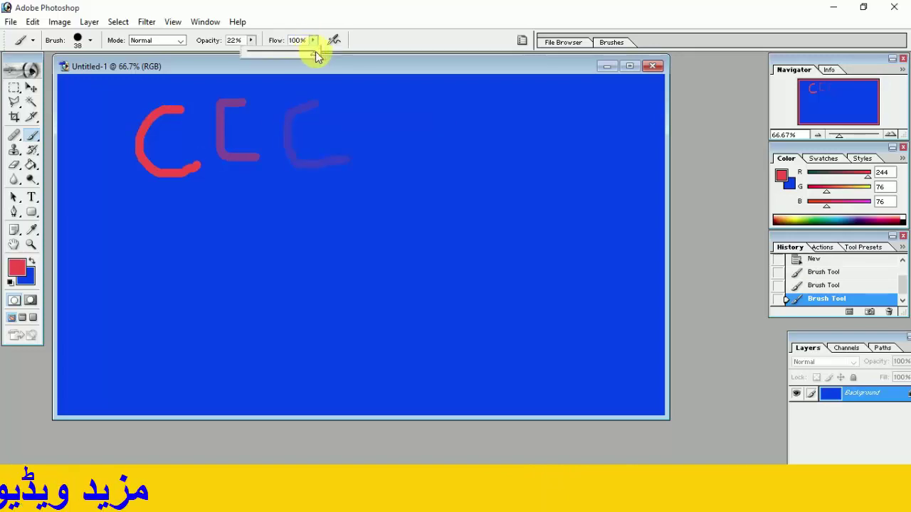
left_click(377, 112)
left_click_drag(381, 111, 413, 167)
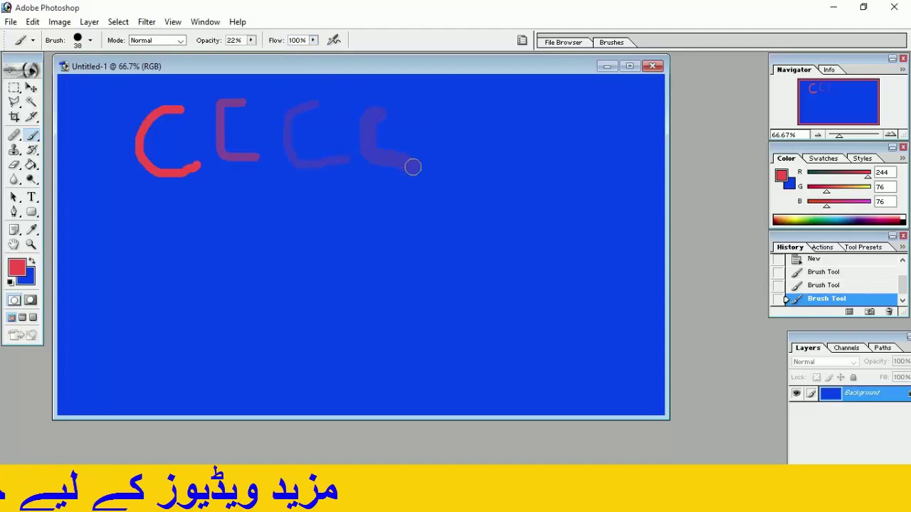
left_click(250, 40)
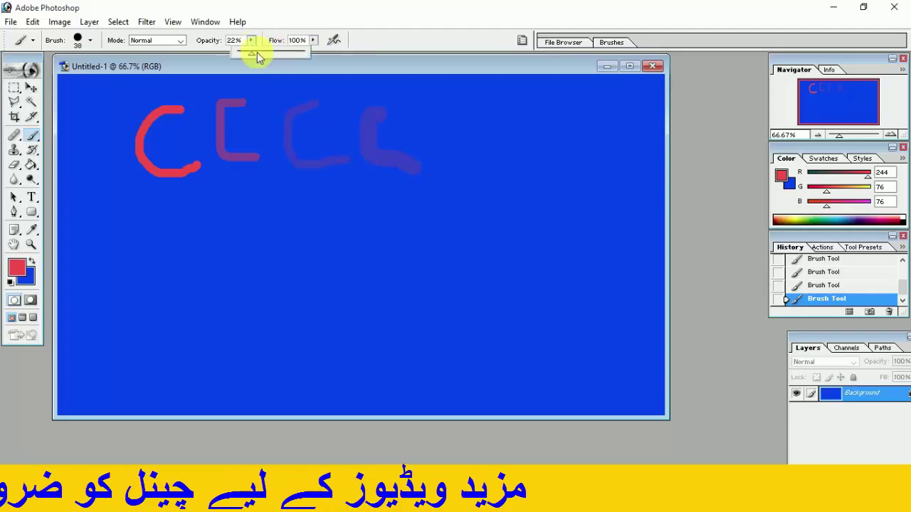
left_click_drag(252, 54, 307, 54)
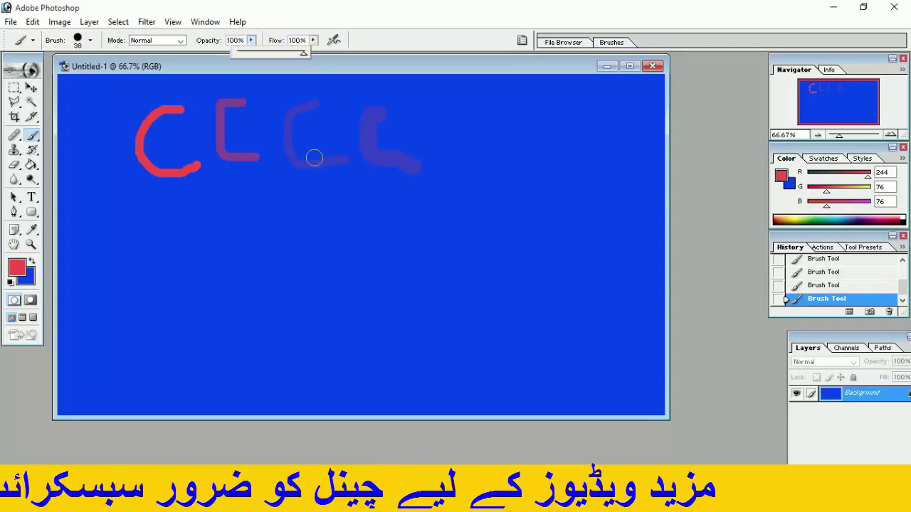
Paint a bold solid red C below the row, then a soft stroke at 21% flow
left_click(278, 204)
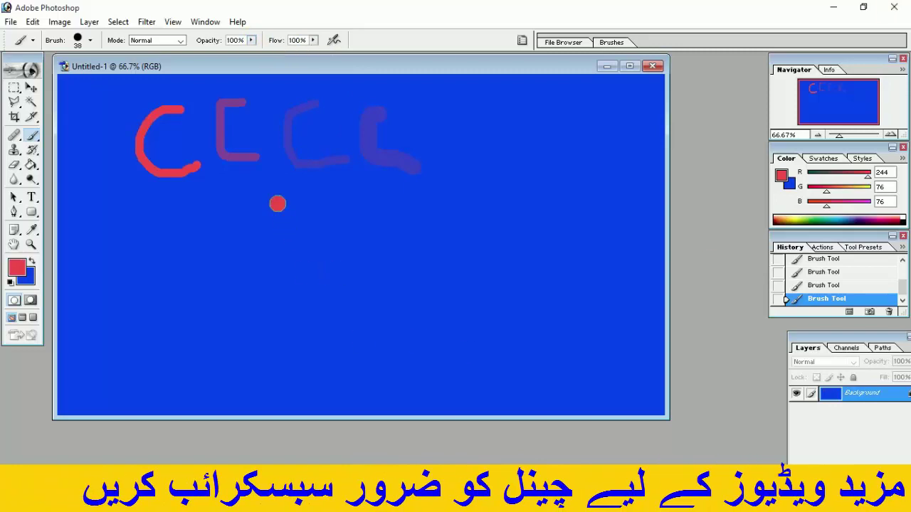
left_click_drag(277, 205, 323, 282)
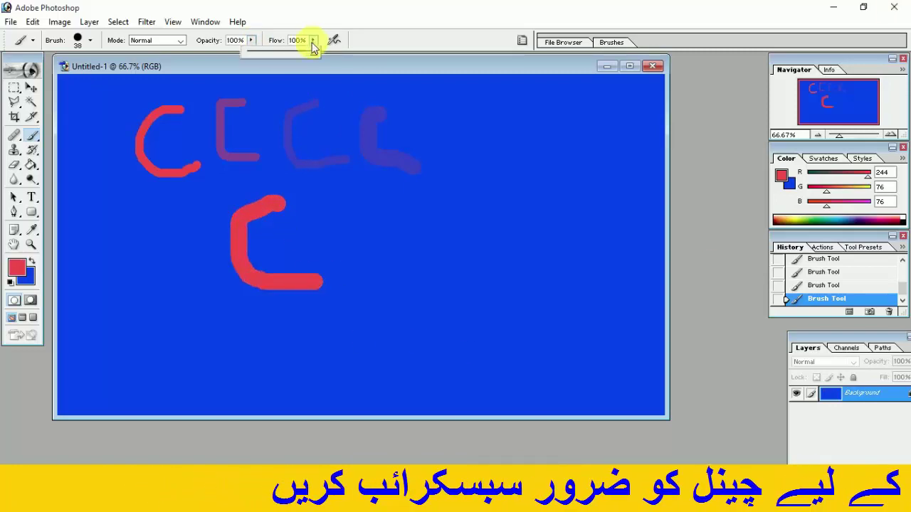
left_click_drag(313, 48, 261, 56)
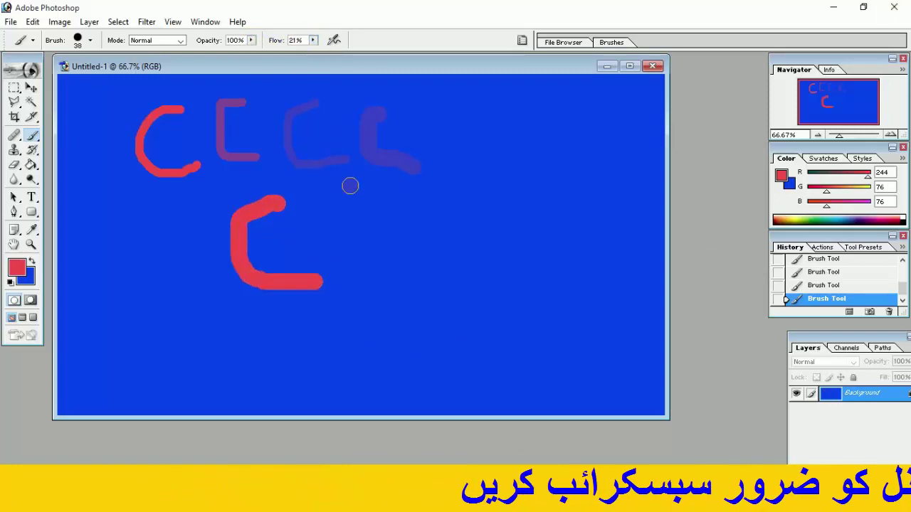
mouse_move(349, 185)
left_mouse_down()
mouse_move(415, 237)
mouse_move(432, 270)
mouse_move(385, 306)
left_mouse_up()
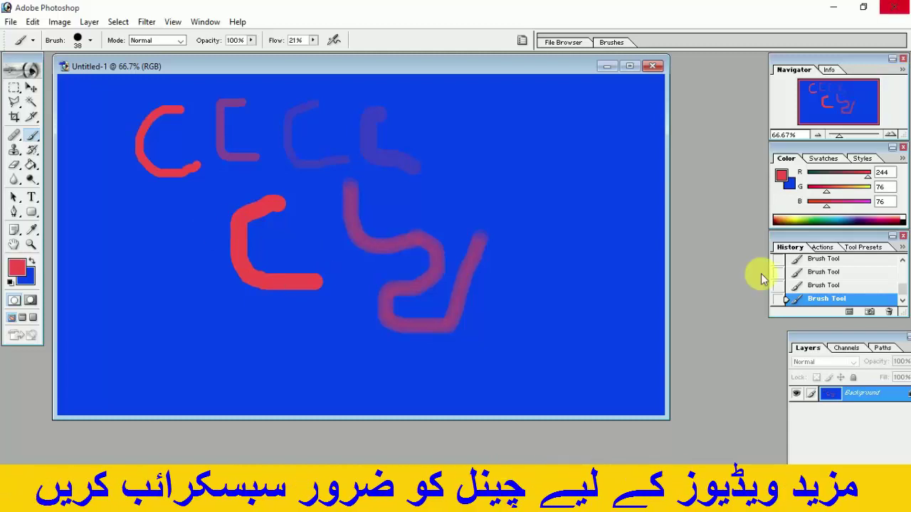
Keep the soft Brush tool selected and set its size to 56 px
left_click(33, 135)
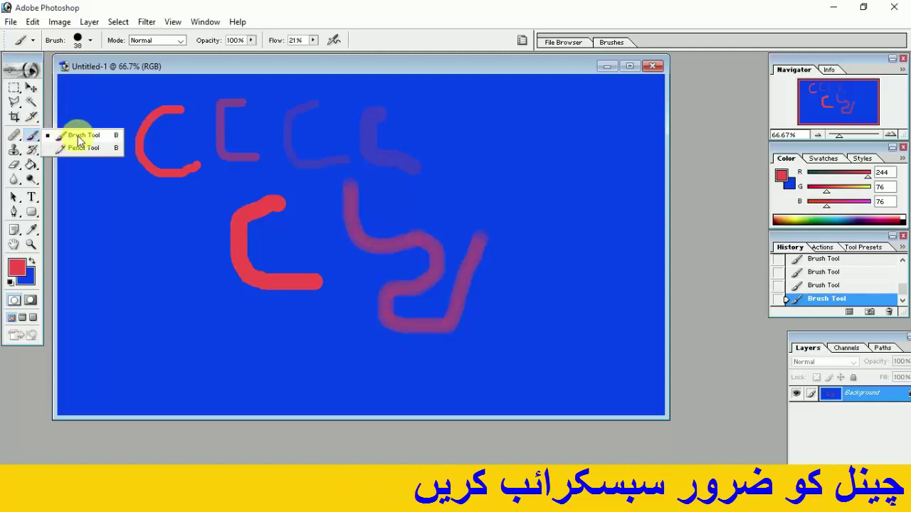
left_click(79, 137)
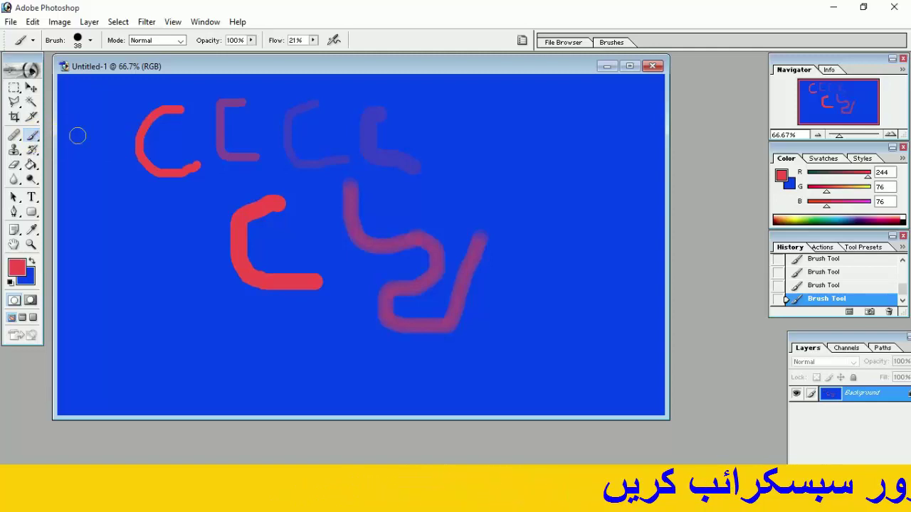
left_click(92, 46)
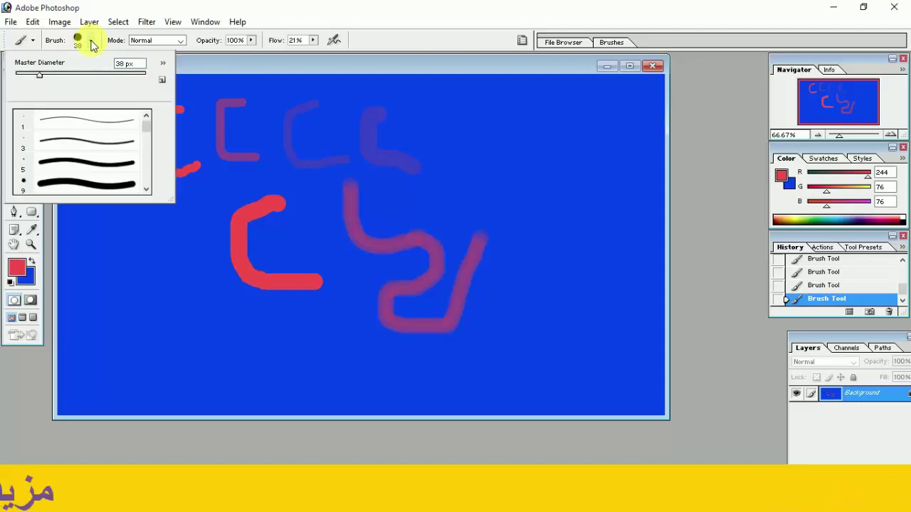
left_click(53, 75)
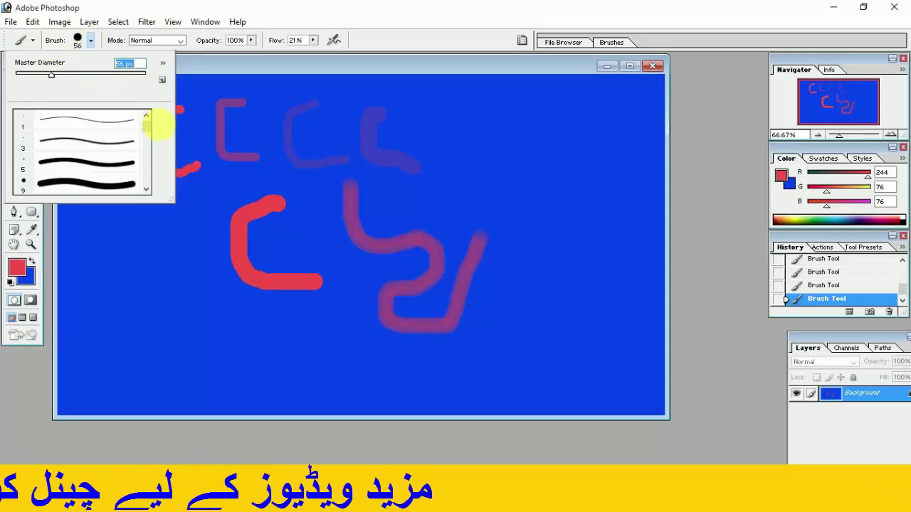
left_click(203, 65)
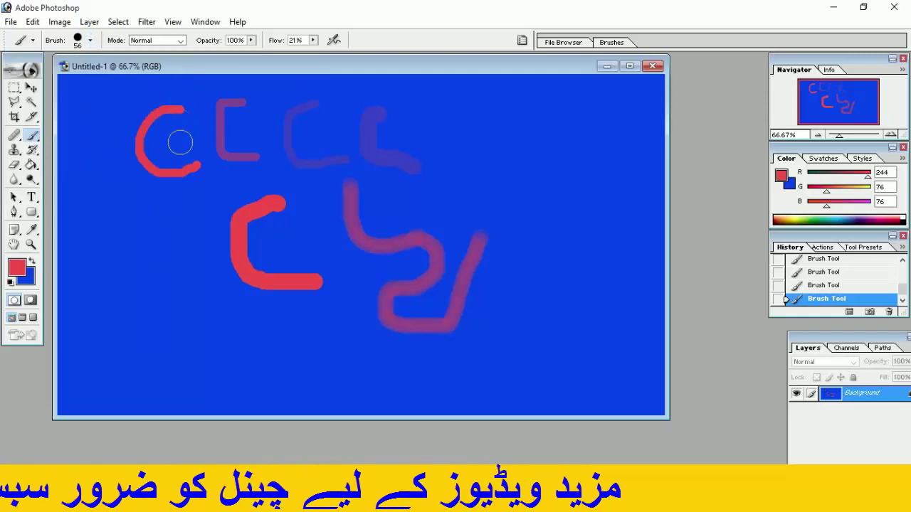
Enlarge the brush to 89 px and pick the 112 px grass brush preset
right_click(190, 139)
left_click_drag(235, 165, 259, 167)
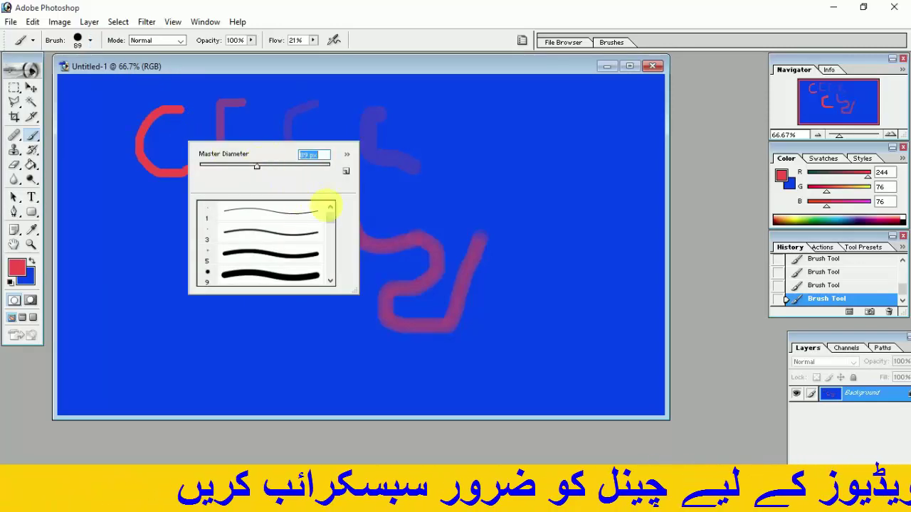
mouse_move(331, 217)
left_mouse_down()
mouse_move(331, 260)
mouse_move(330, 248)
left_mouse_up()
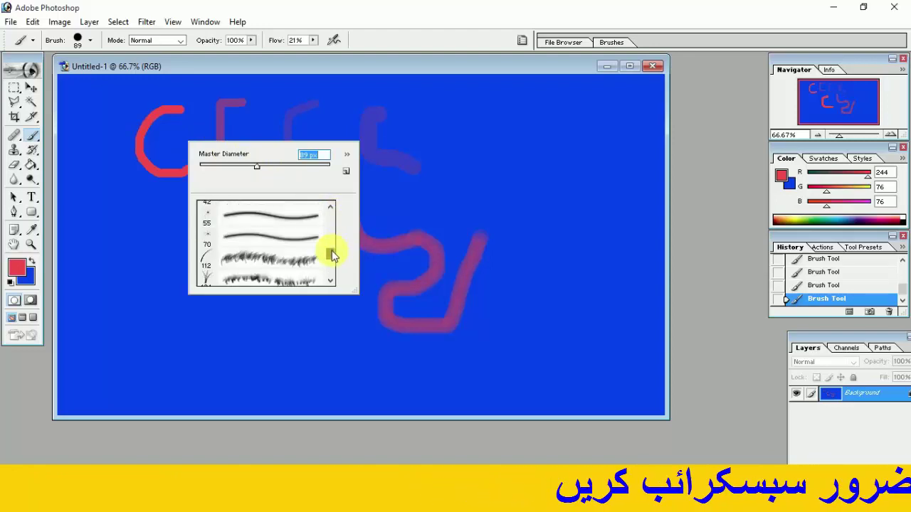
double_click(291, 228)
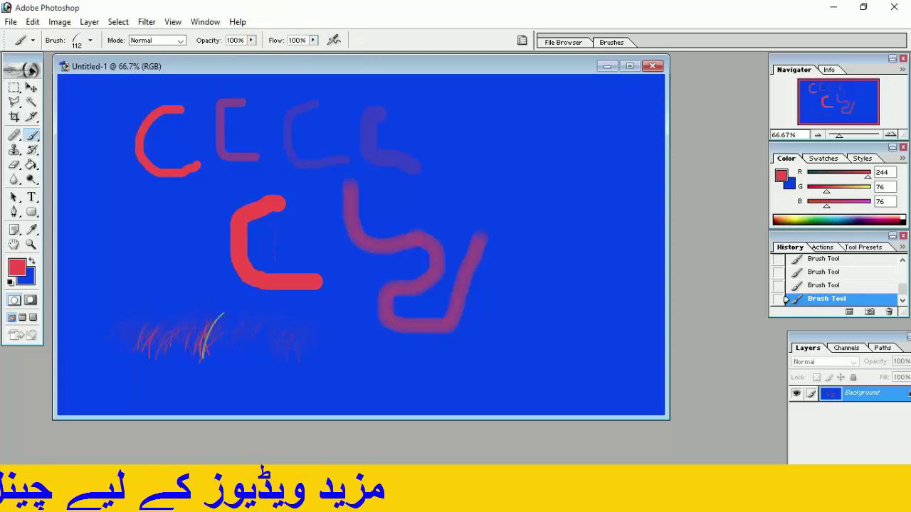
Extend the grass rightward along the bottom and switch to the 74 px scattered leaves brush
left_click_drag(437, 380, 565, 350)
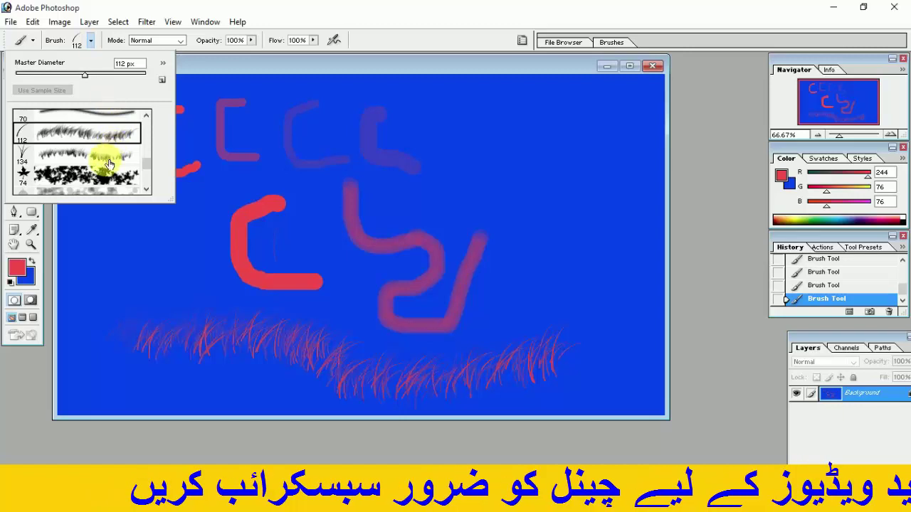
left_click(78, 175)
double_click(98, 186)
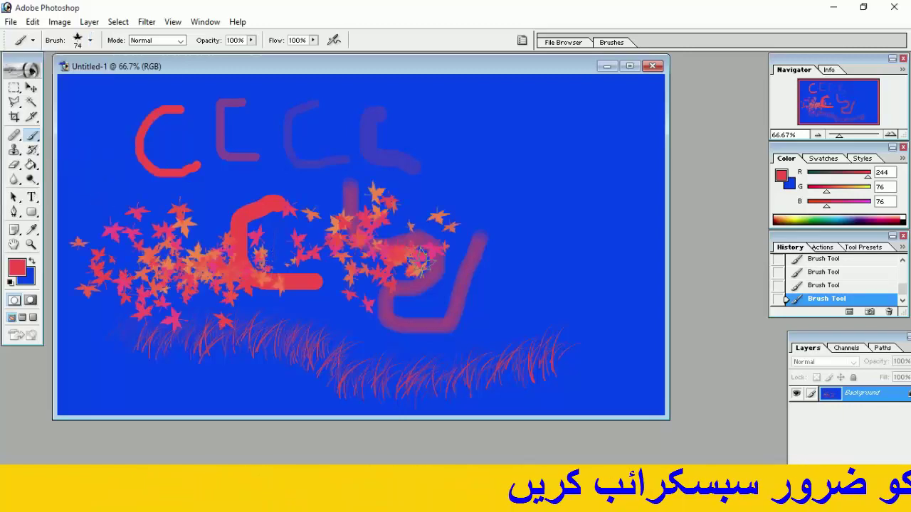
Scatter red-orange leaves across the middle and upper right of the canvas
right_click(486, 187)
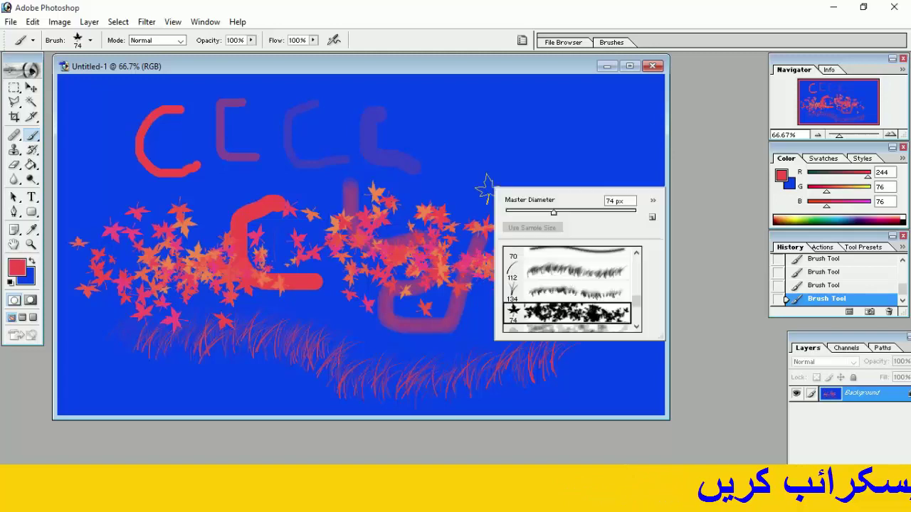
left_click(490, 141)
left_click_drag(491, 122, 508, 126)
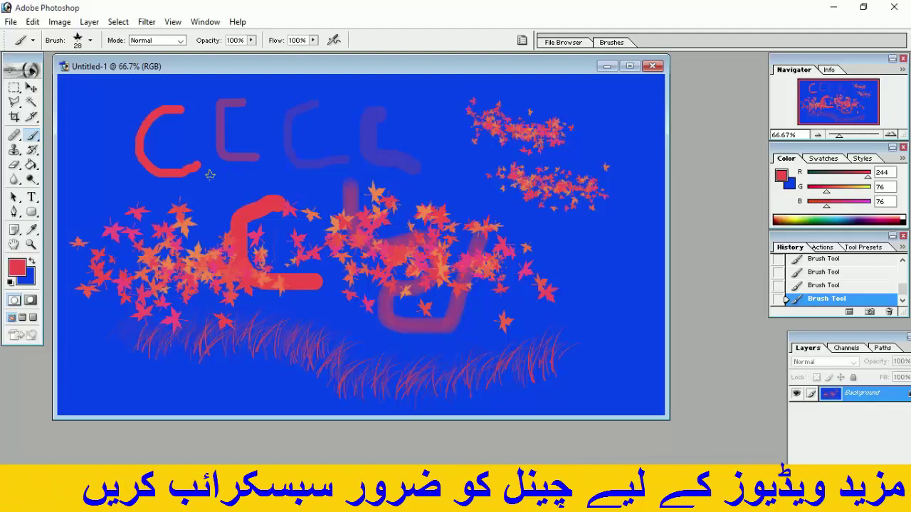
left_click(210, 174)
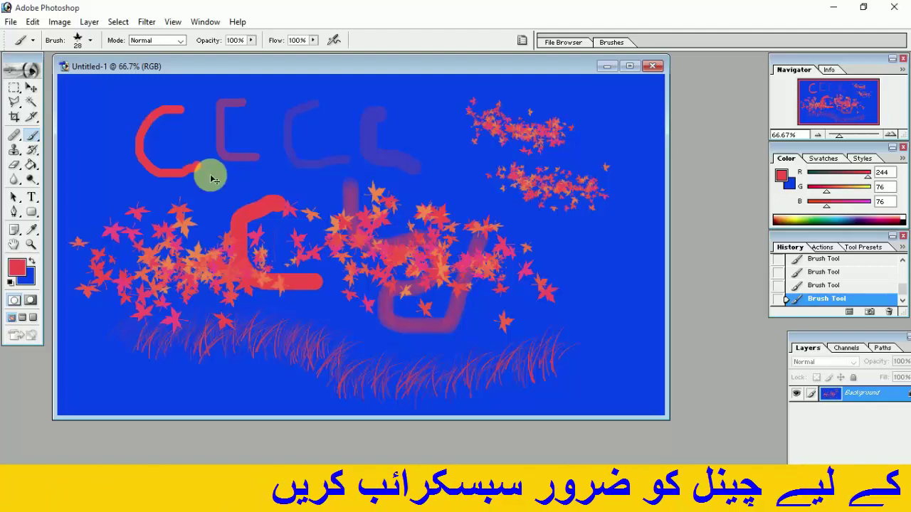
Create a new default document, then open filter.jpg from the Desktop
key("ctrl+n")
key("Return")
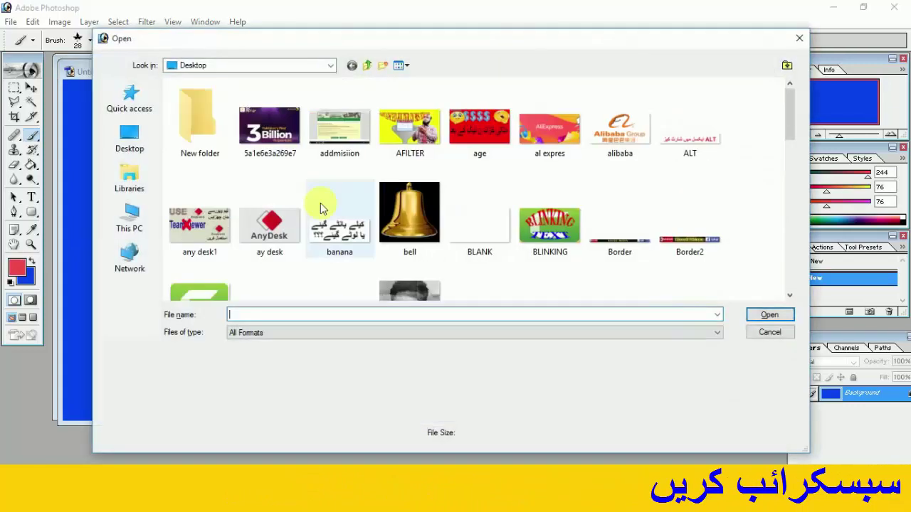
left_click(396, 226)
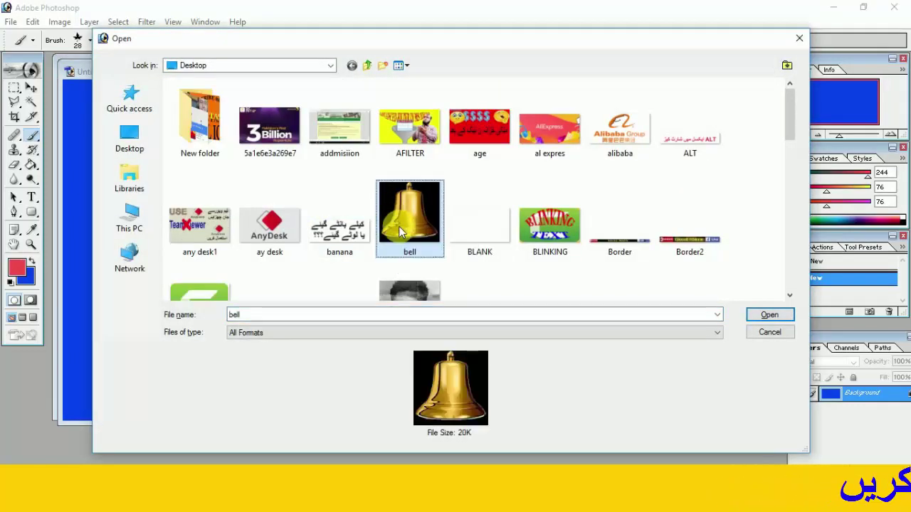
scroll(398, 231, "down", 2)
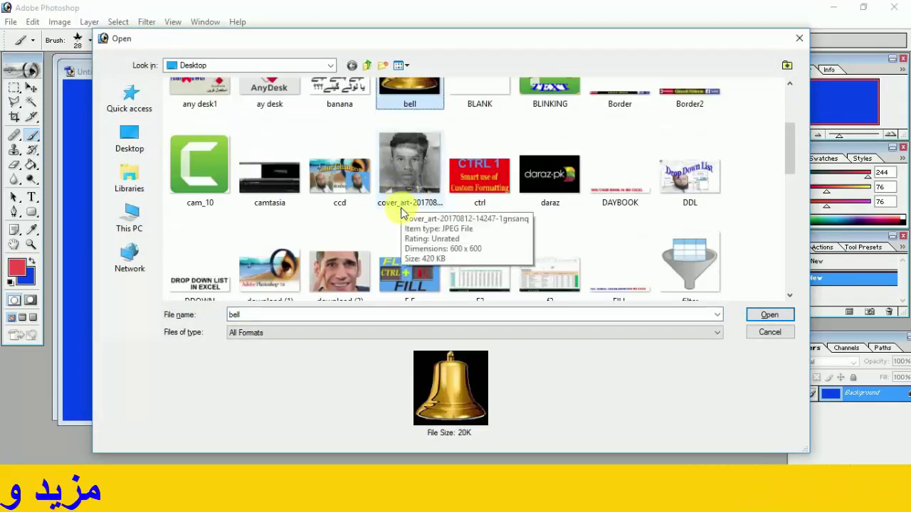
double_click(697, 263)
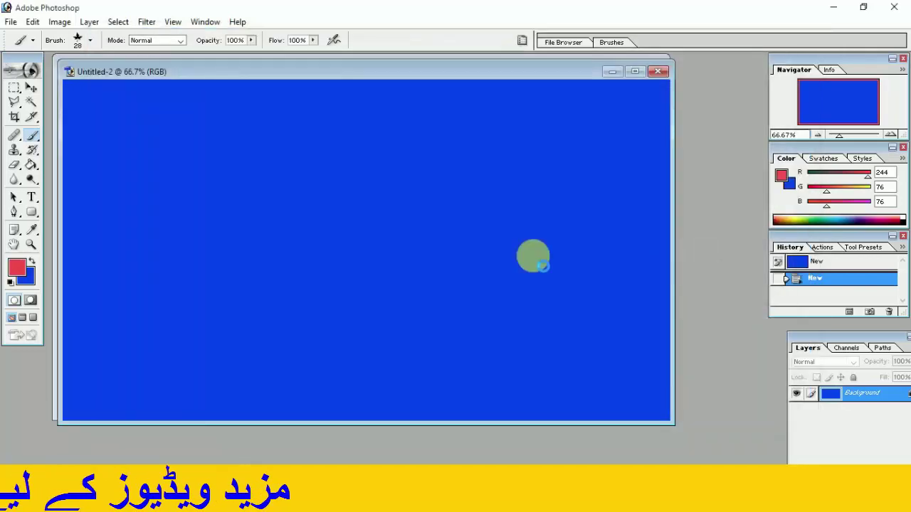
Stamp red leaves at filter.jpg's lower right, enlarge its window and zoom to 200%
left_click(194, 202)
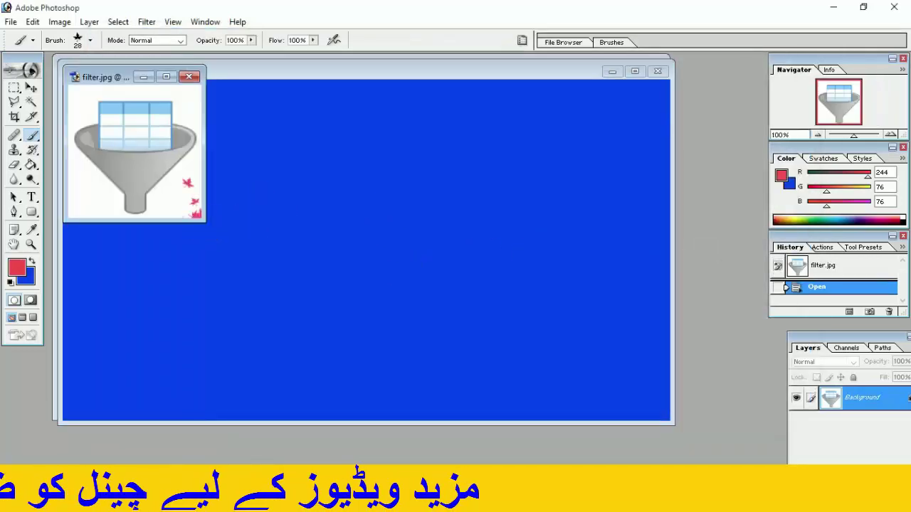
left_click_drag(205, 222, 568, 343)
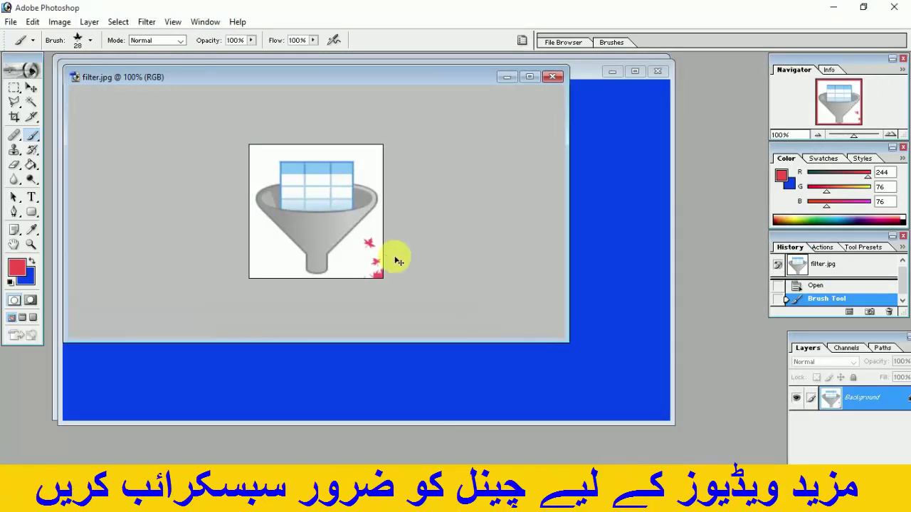
key("ctrl+plus")
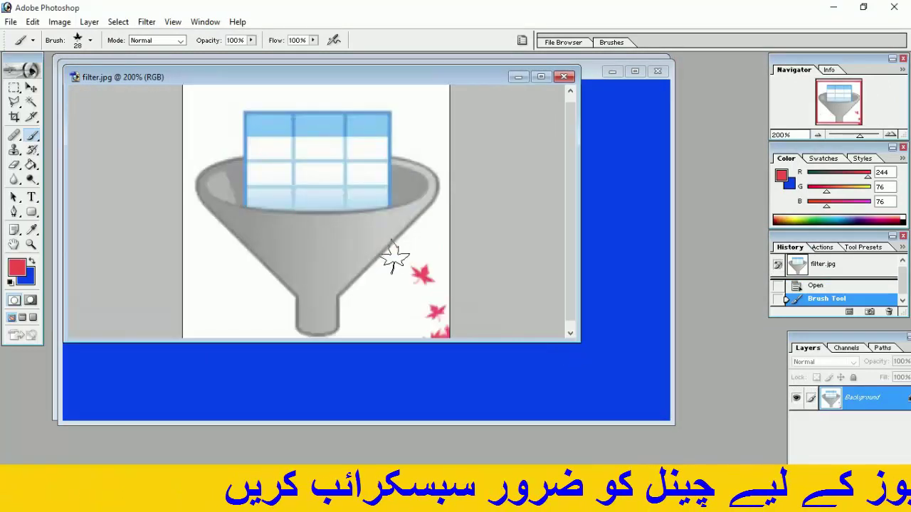
Switch to a 44 px paintbrush, paint red along the left side, then undo it
left_click(31, 135)
left_click(71, 136)
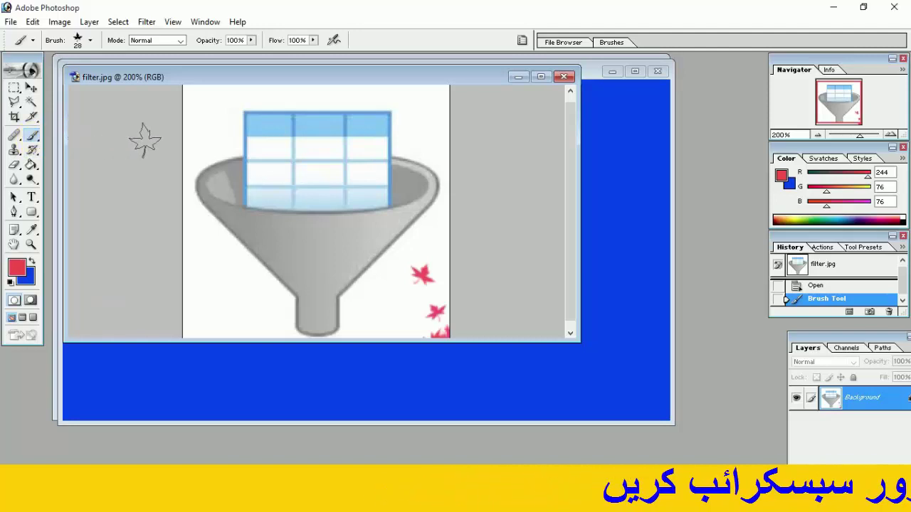
left_click(88, 42)
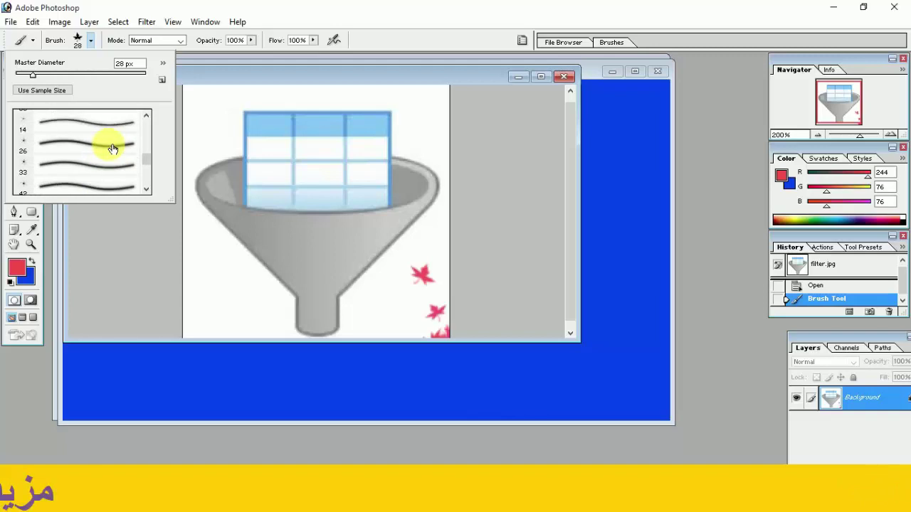
scroll(112, 139, "up", 1)
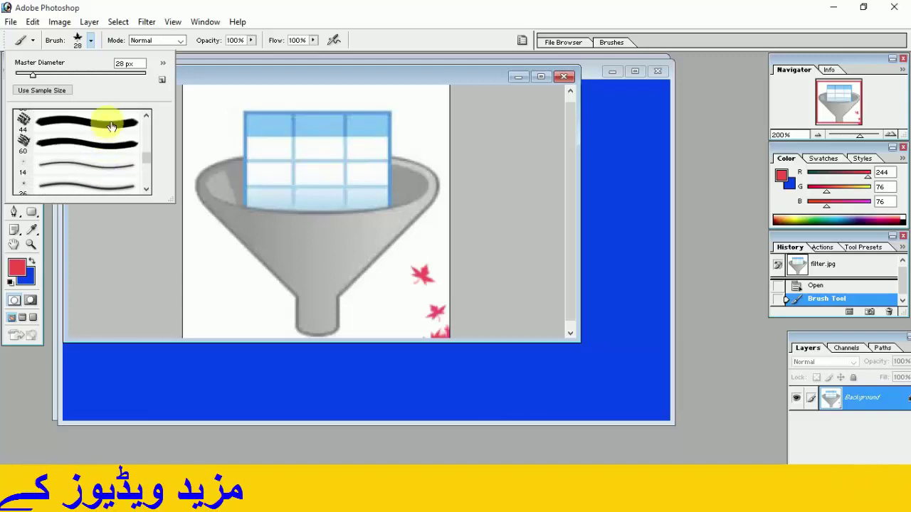
double_click(112, 126)
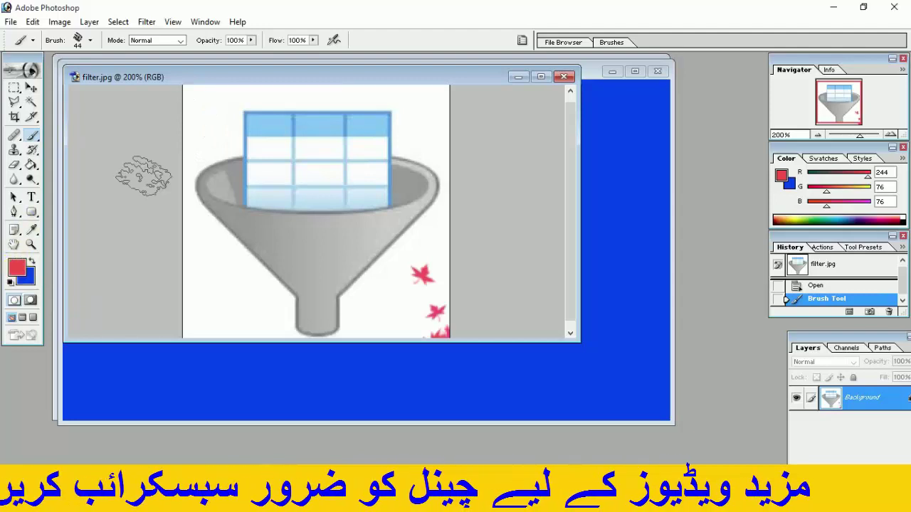
mouse_move(201, 98)
left_mouse_down()
mouse_move(191, 141)
mouse_move(206, 230)
mouse_move(262, 295)
left_mouse_up()
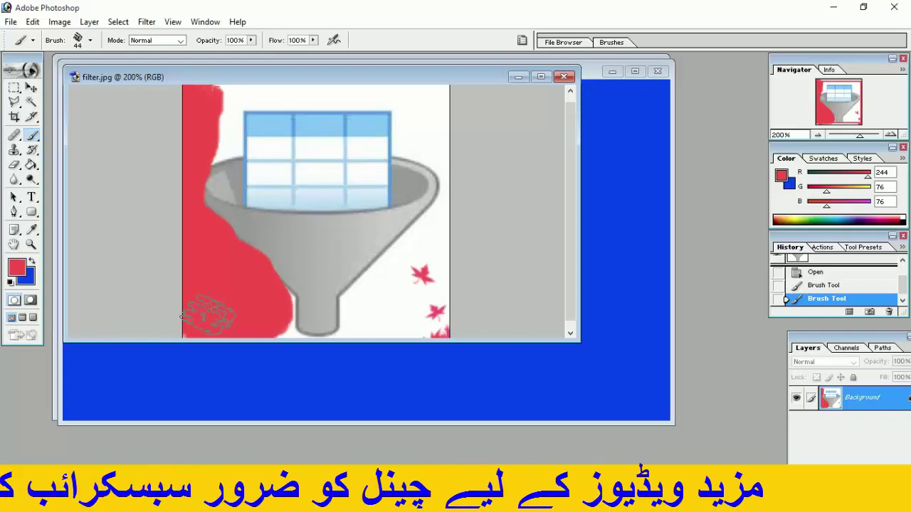
key("ctrl+z")
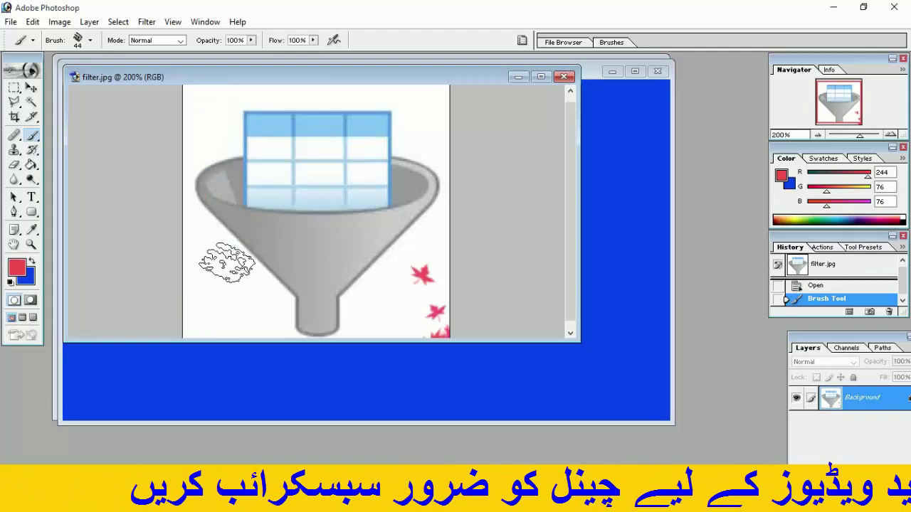
Magic Wand-select the white background around the funnel and paint it solid red
left_click(33, 104)
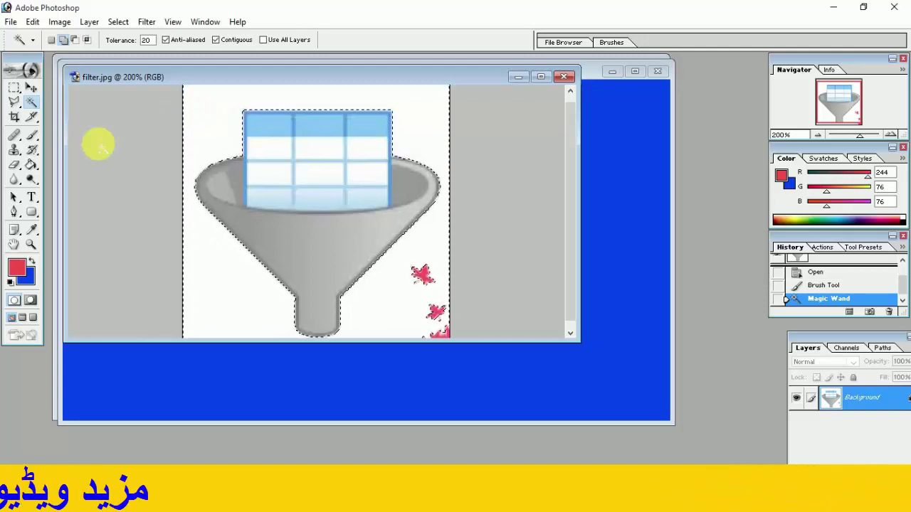
left_click(31, 135)
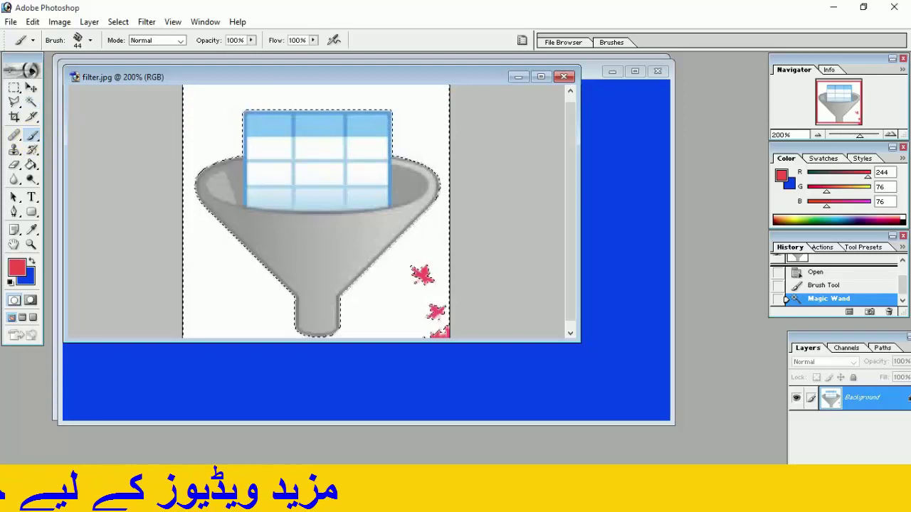
mouse_move(186, 124)
left_mouse_down()
mouse_move(277, 100)
mouse_move(424, 110)
mouse_move(372, 98)
mouse_move(203, 142)
mouse_move(214, 188)
mouse_move(213, 320)
mouse_move(260, 310)
left_mouse_up()
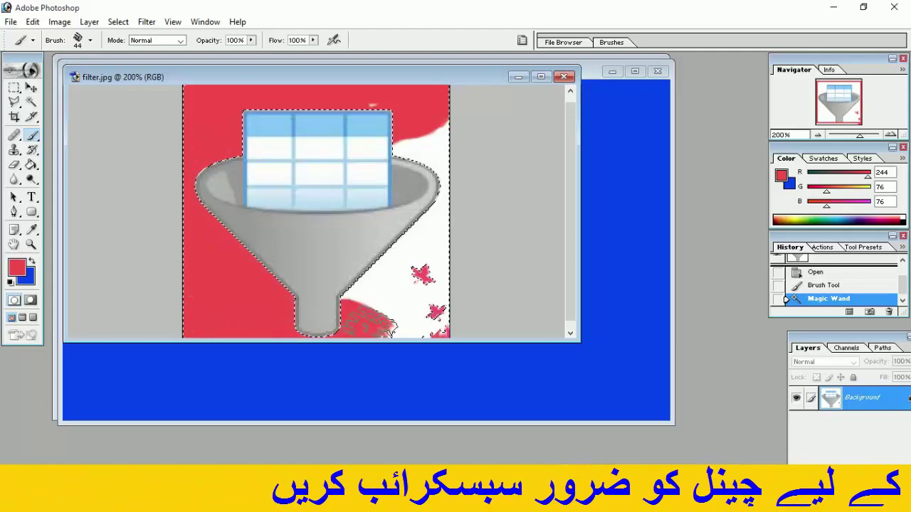
left_click_drag(419, 315, 412, 150)
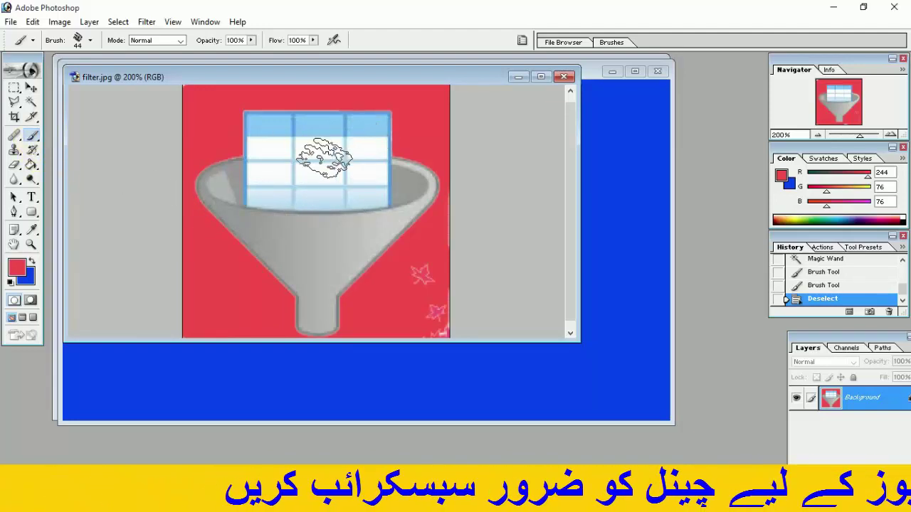
Close filter.jpg without saving changes and try the Patch Tool
left_click(564, 77)
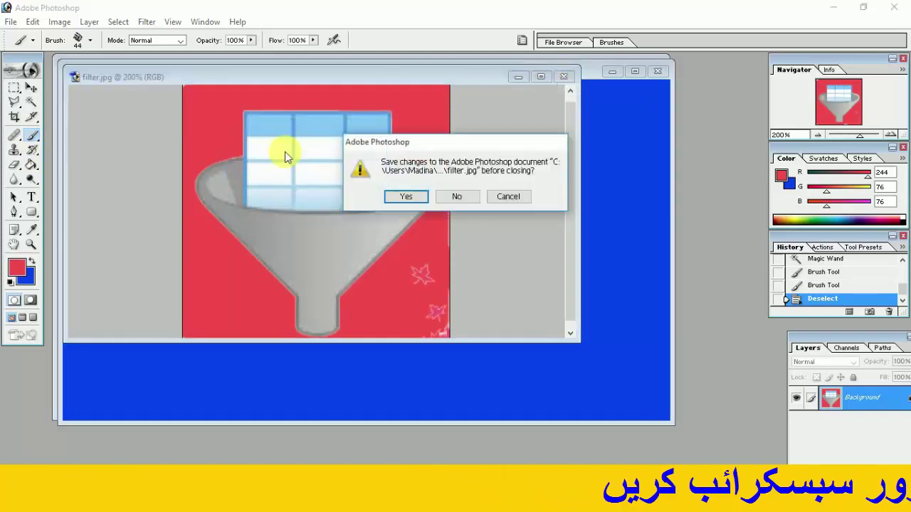
left_click(455, 199)
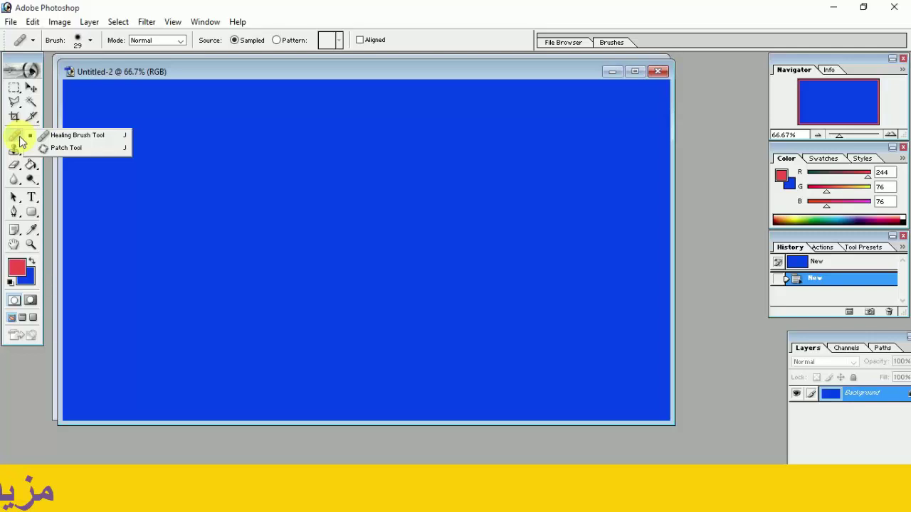
left_click(84, 151)
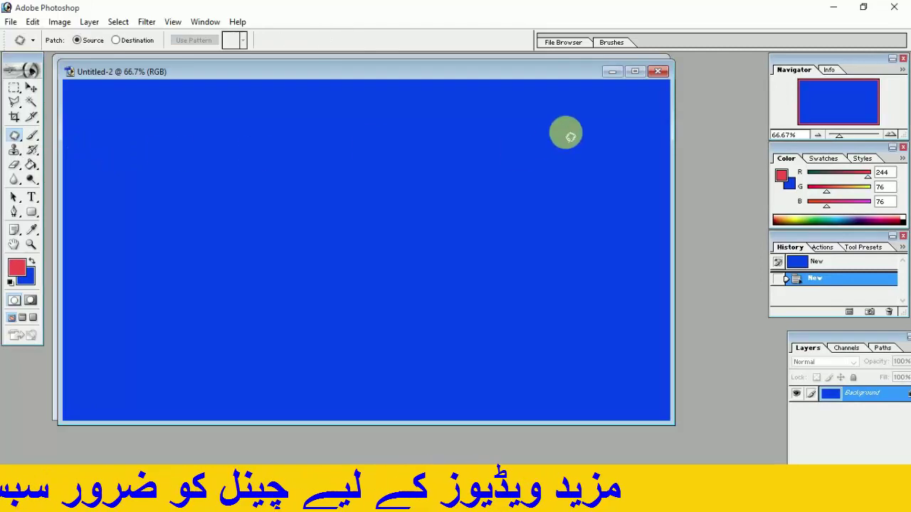
Return to the Healing Brush Tool and shift the blue Untitled-2 canvas down to reveal Untitled-1
left_click(18, 136)
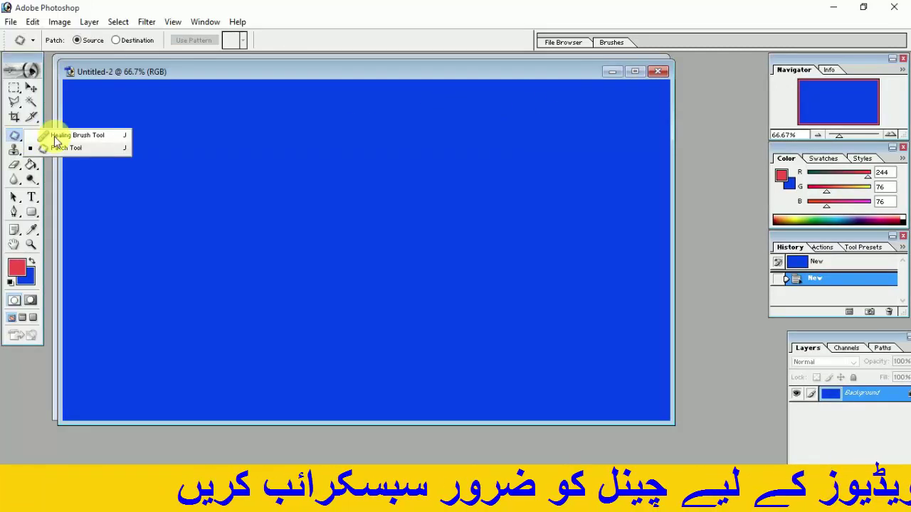
left_click(46, 135)
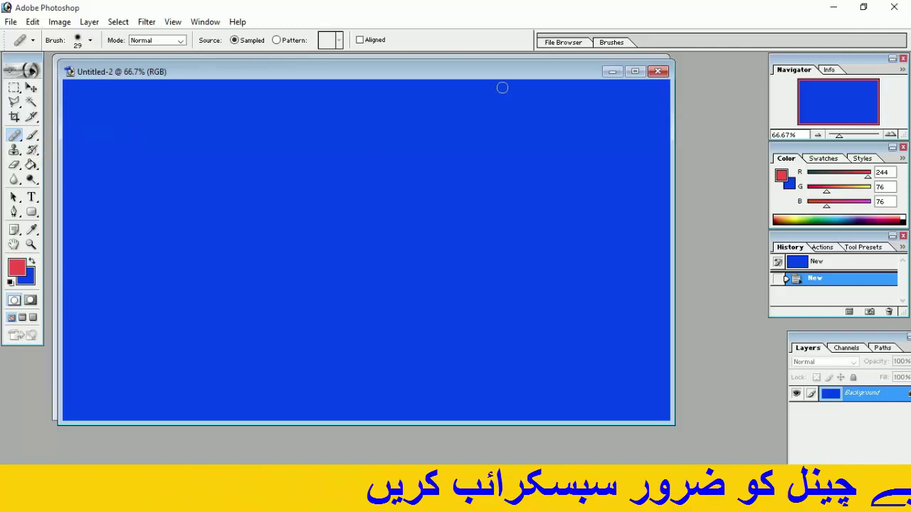
left_click_drag(500, 70, 497, 81)
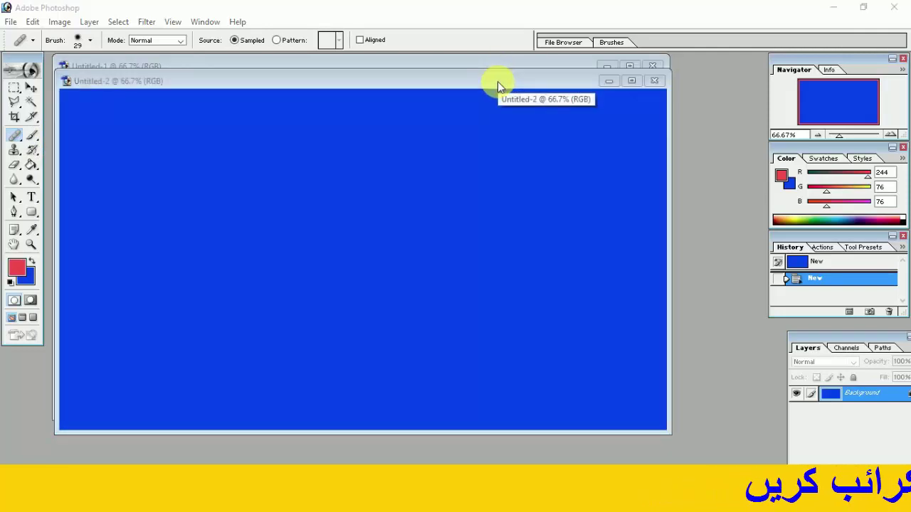
Open old.jpg after dismissing the could-not-open error for the cover art image
key("ctrl+o")
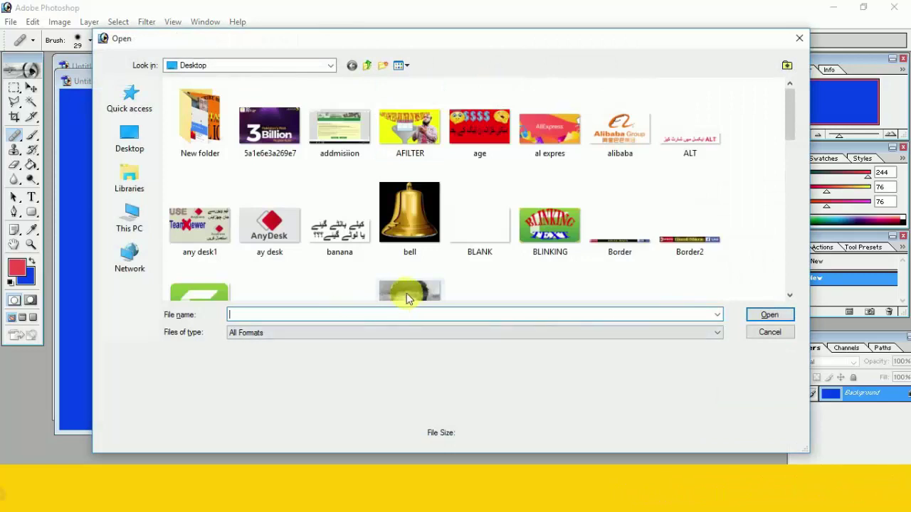
double_click(406, 293)
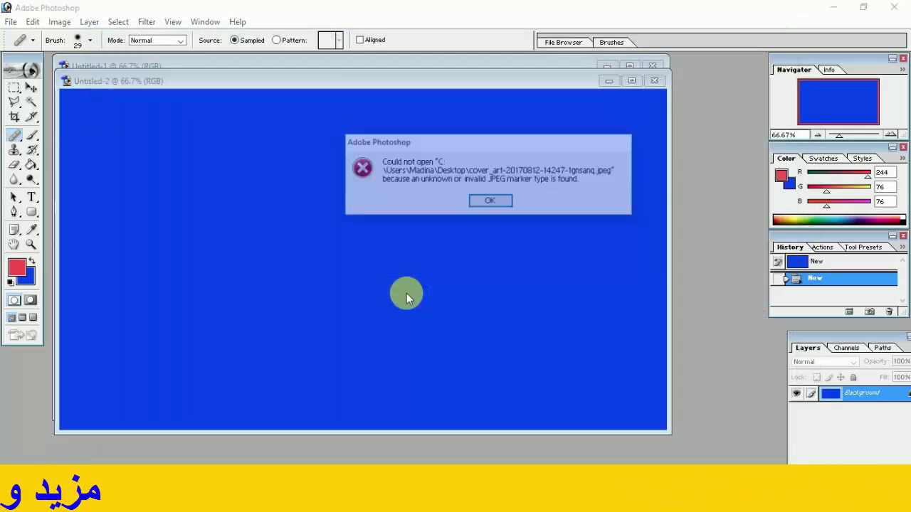
left_click(473, 205)
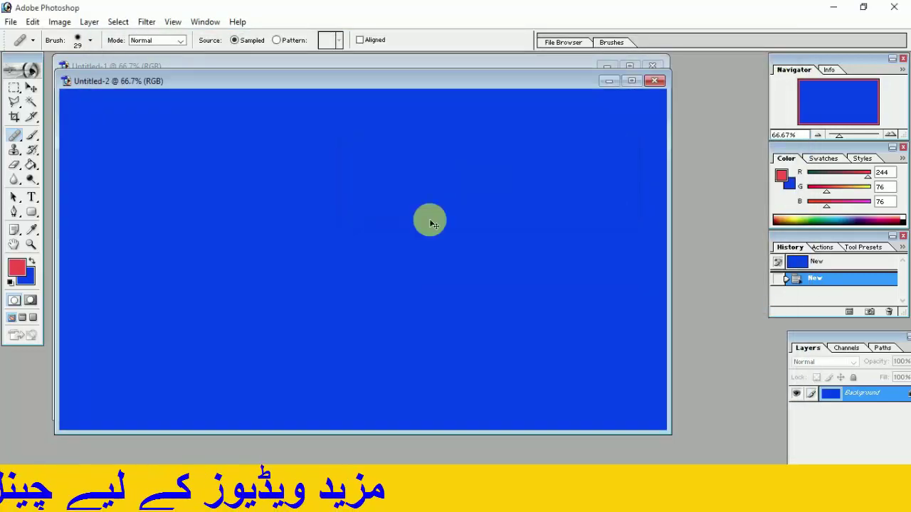
key("ctrl+o")
left_click(387, 213)
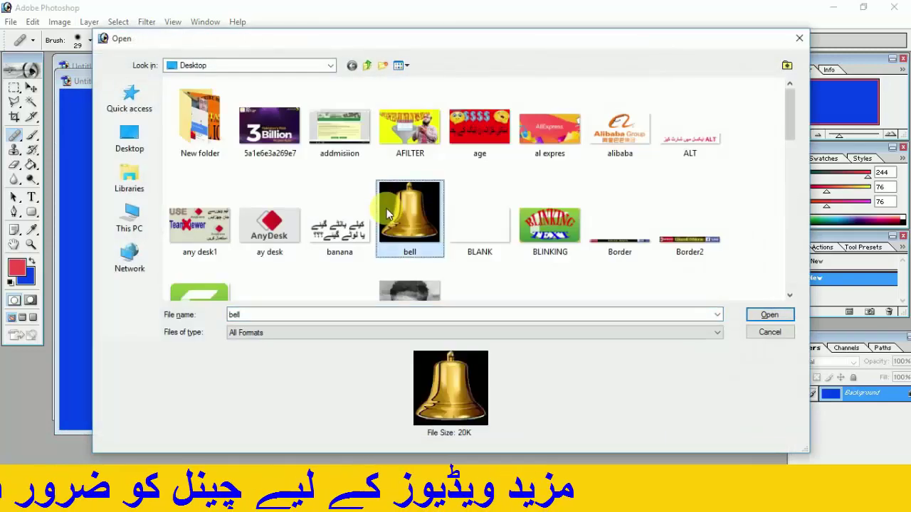
type("old")
key("Return")
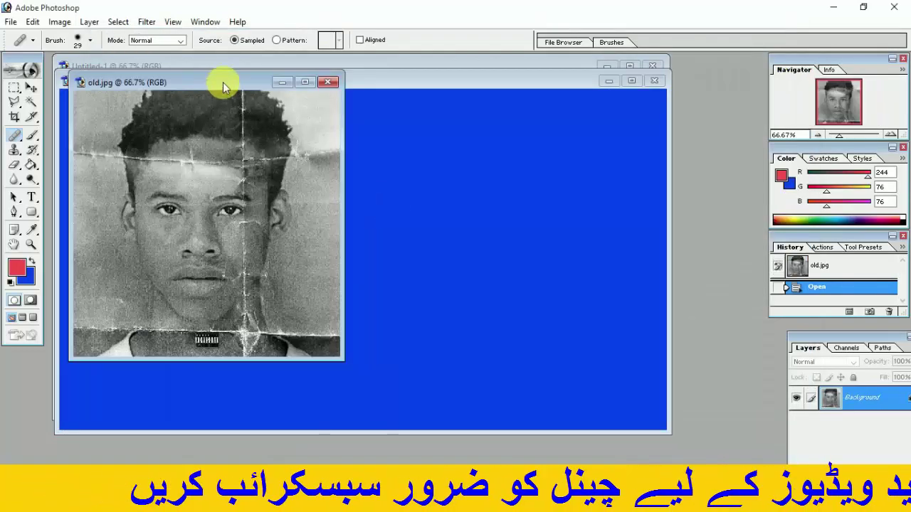
Move and enlarge the old.jpg window so the portrait sits centred
left_click_drag(224, 86, 311, 103)
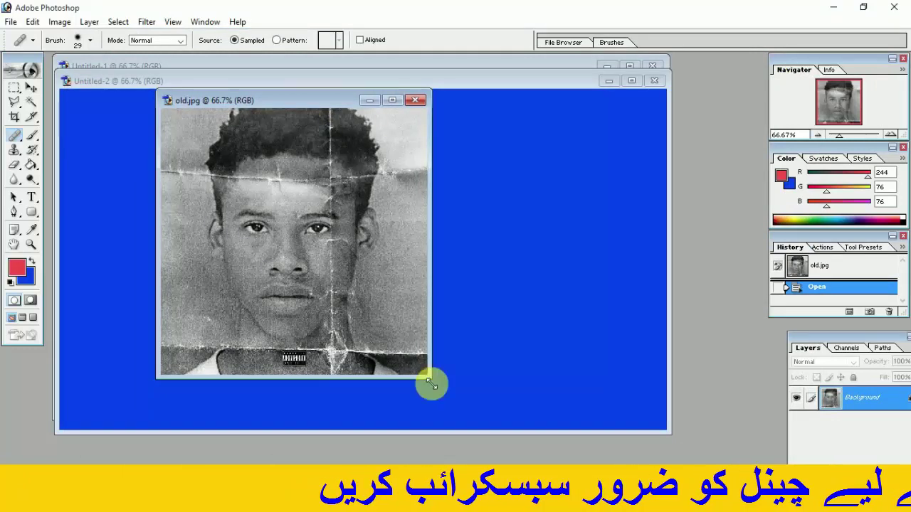
mouse_move(431, 378)
left_mouse_down()
mouse_move(545, 434)
mouse_move(567, 434)
left_mouse_up()
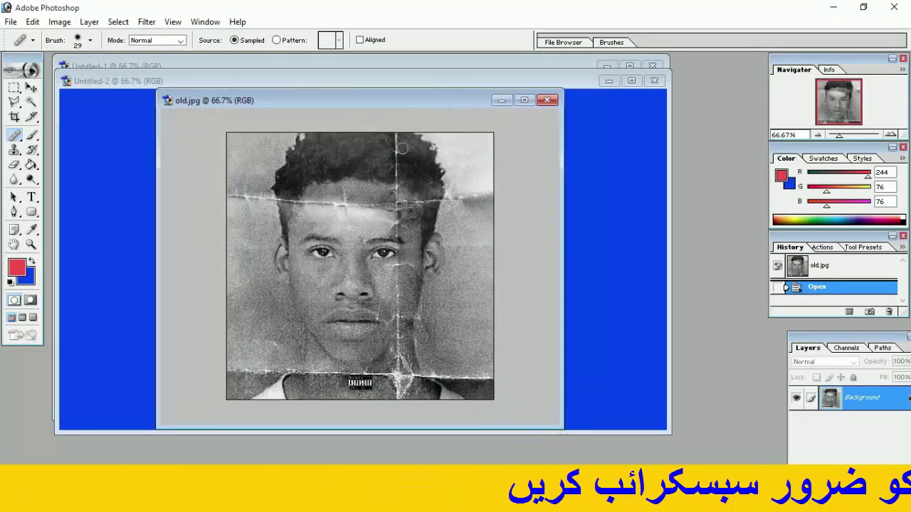
left_click_drag(353, 103, 285, 79)
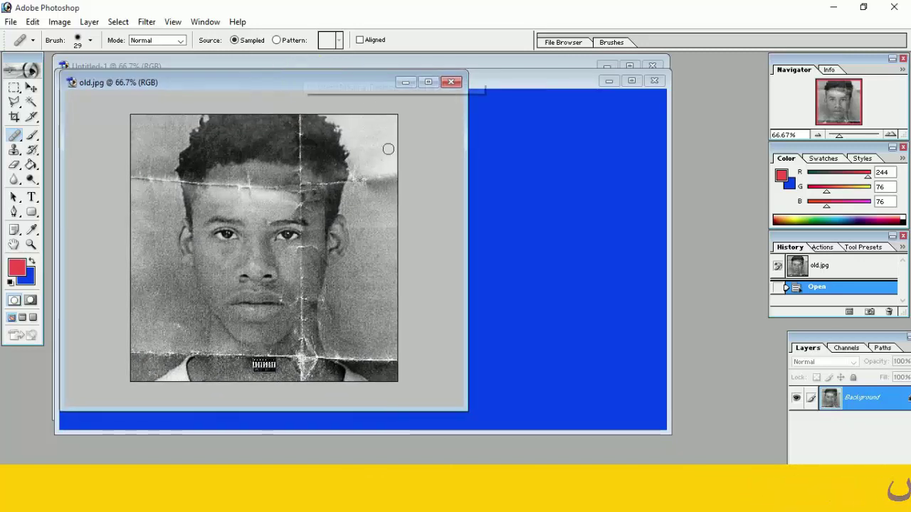
left_click_drag(473, 187, 527, 210)
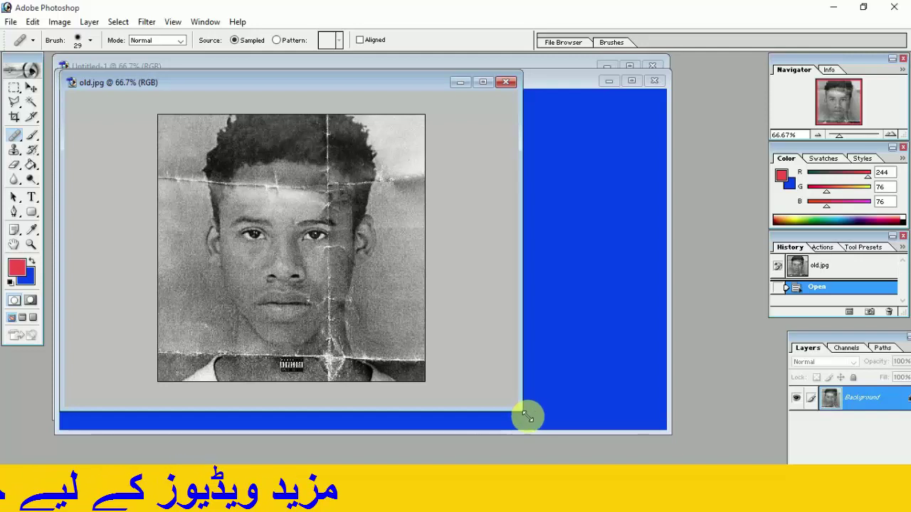
mouse_move(527, 417)
left_mouse_down()
mouse_move(616, 429)
mouse_move(619, 419)
left_mouse_up()
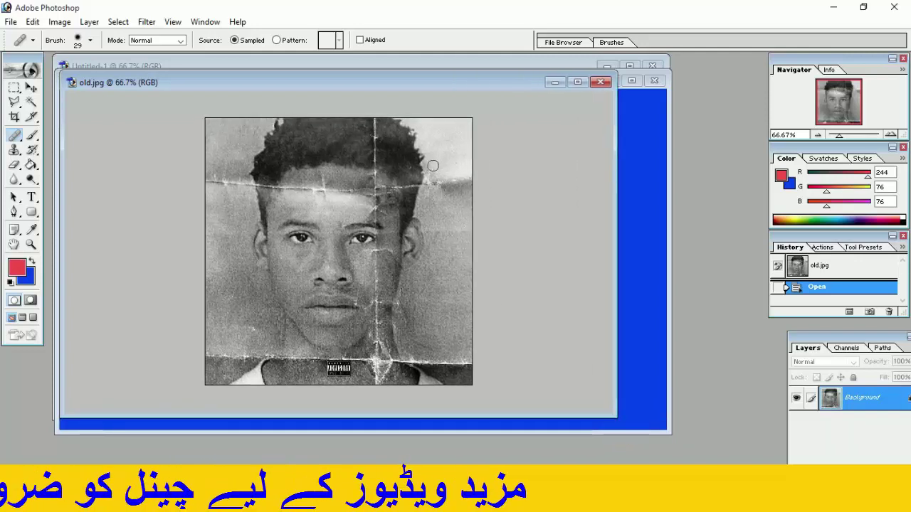
left_click_drag(363, 83, 355, 87)
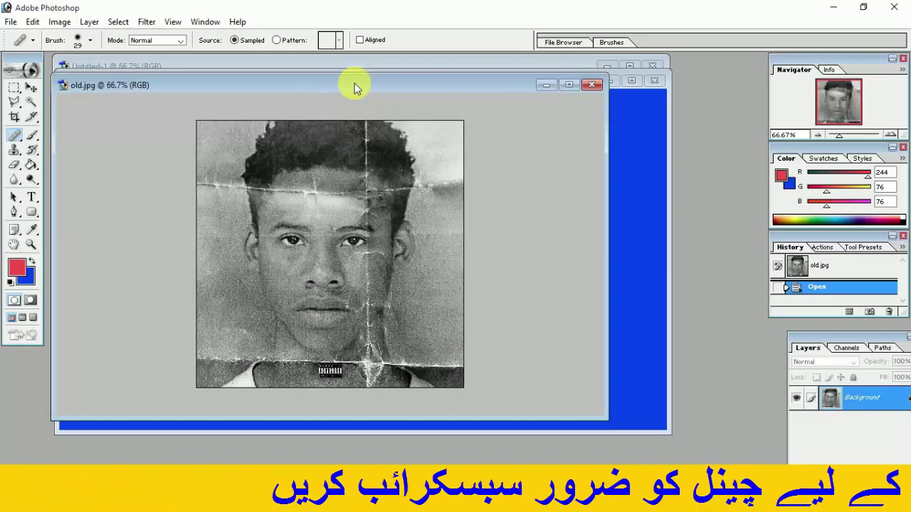
Copy the portrait to Layer 1 via Ctrl+J, relocate the Layers panel, and view at 100%
key("ctrl+j")
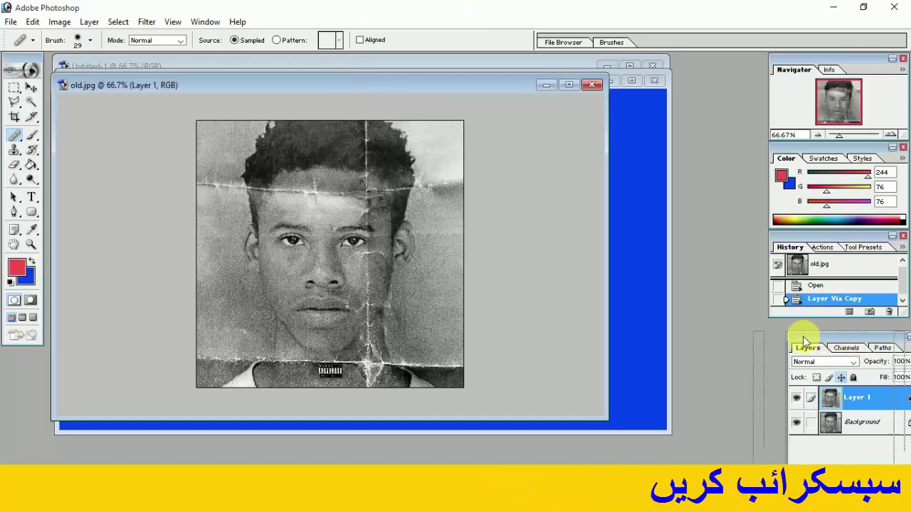
left_click_drag(785, 334, 786, 335)
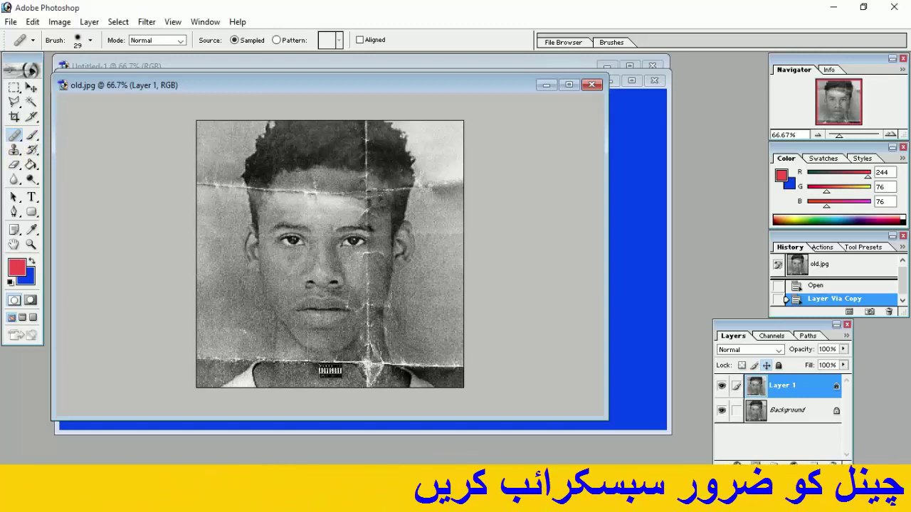
key("ctrl+plus")
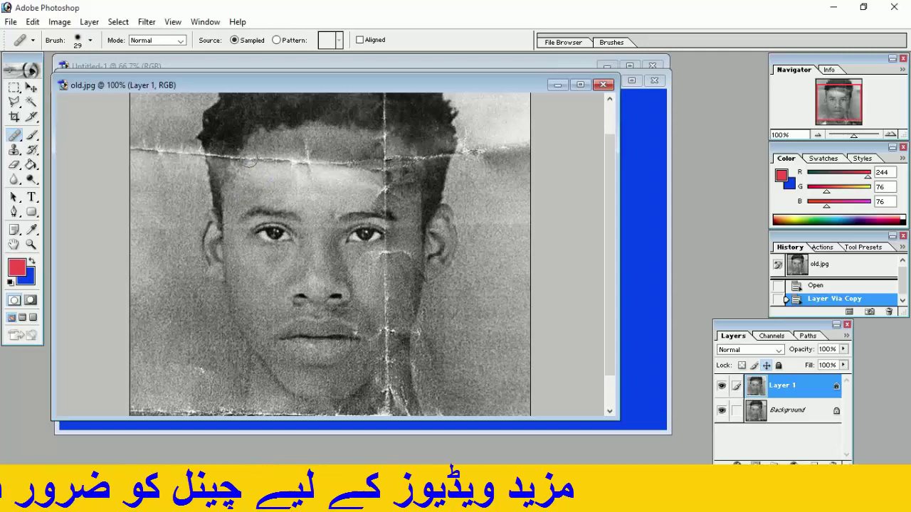
Heal the start of the forehead crease with a series of healing-brush clicks
left_click(263, 160)
left_click(275, 156)
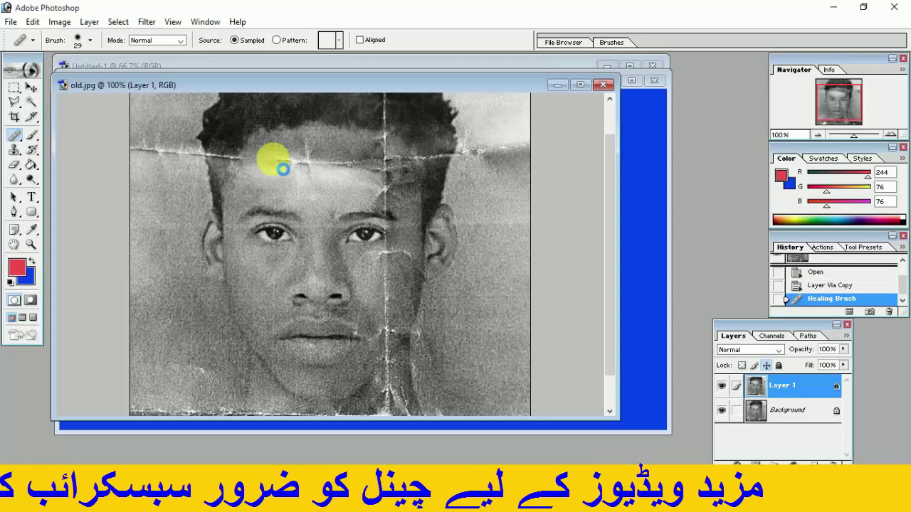
left_click(283, 163)
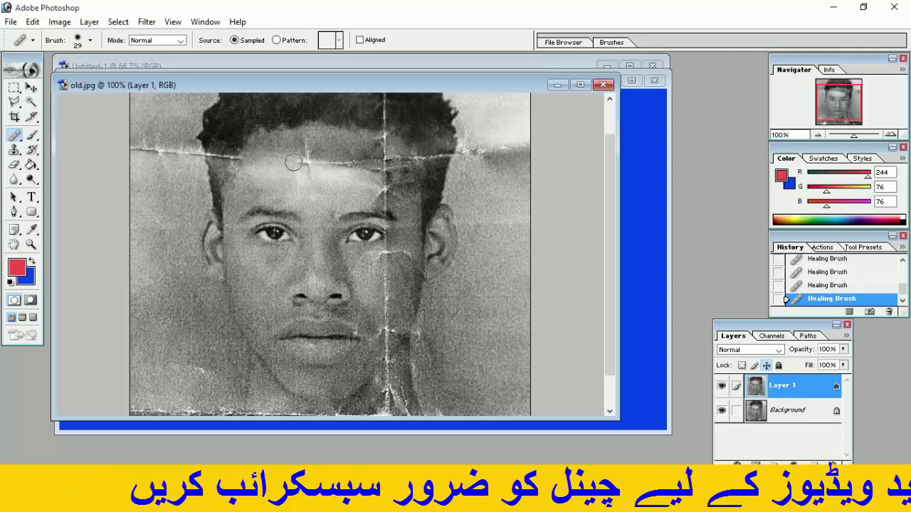
left_click(305, 162)
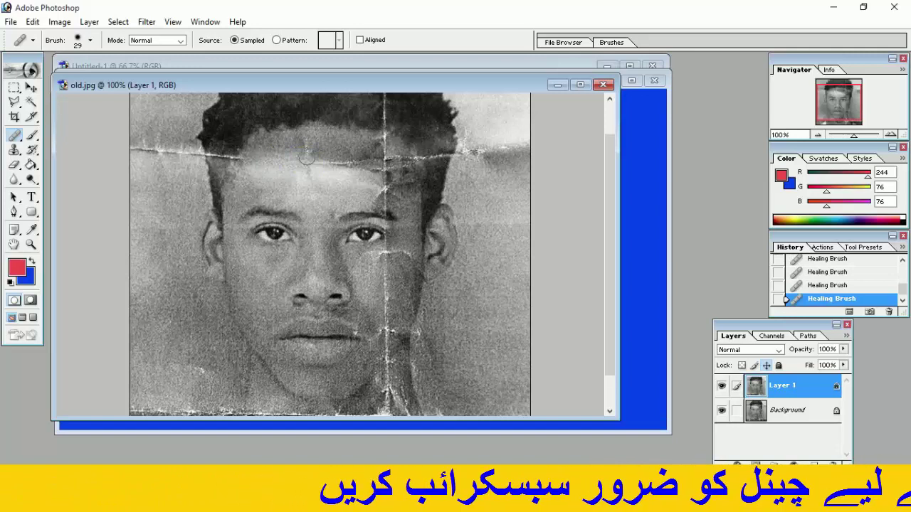
left_click(306, 151)
left_click(309, 161)
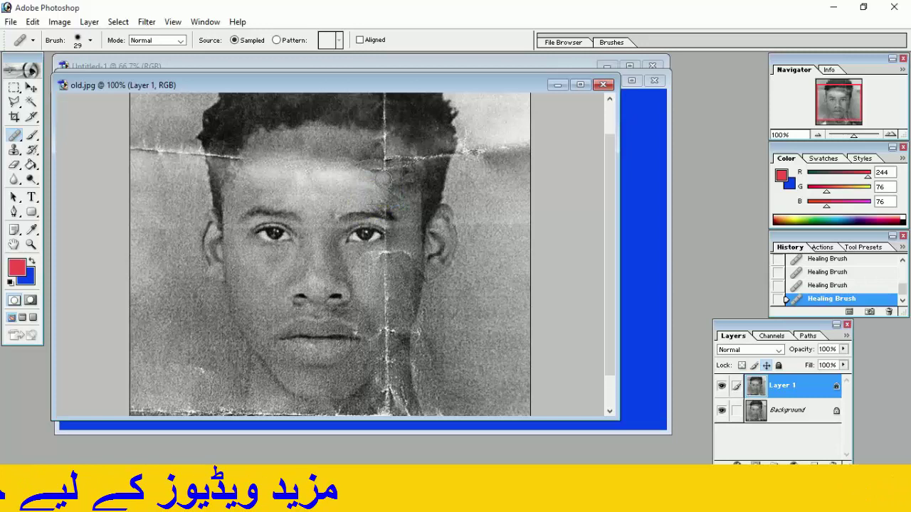
Touch up the remaining forehead crease spots further right and lower down
left_click(385, 164)
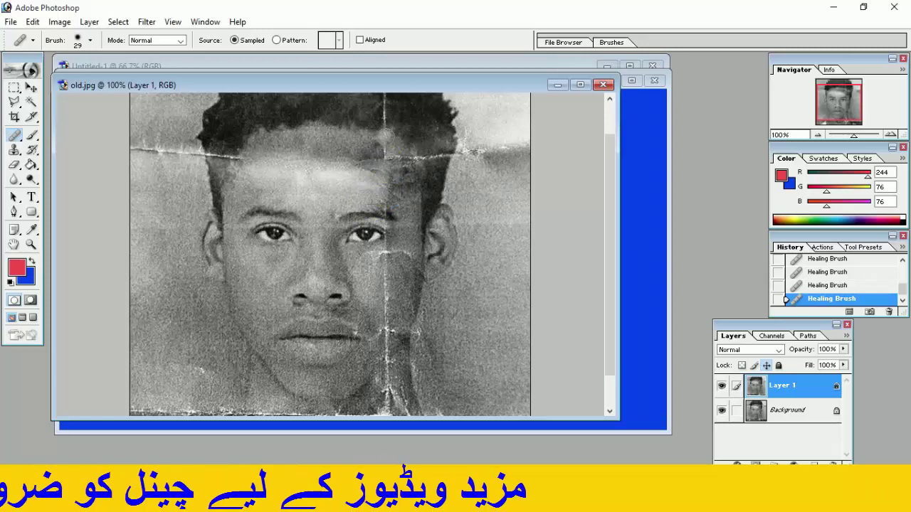
left_click(382, 154)
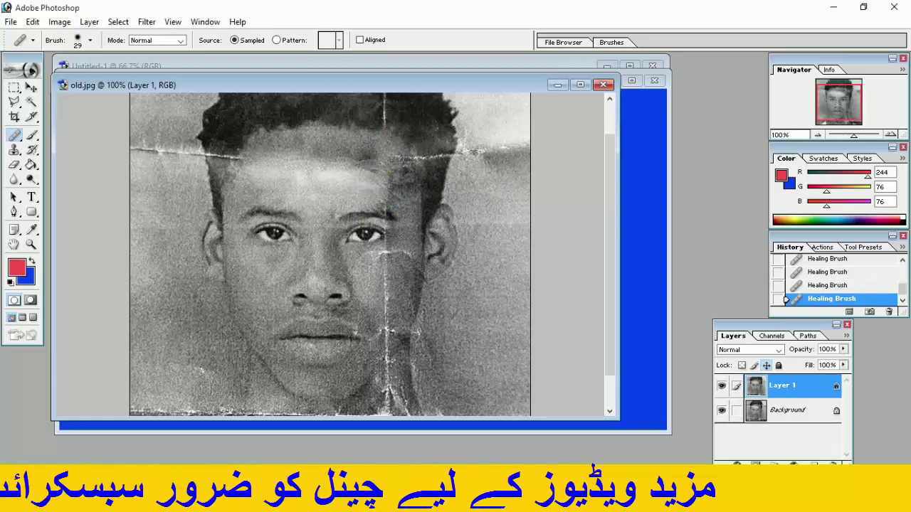
left_click(399, 155)
left_click(398, 173)
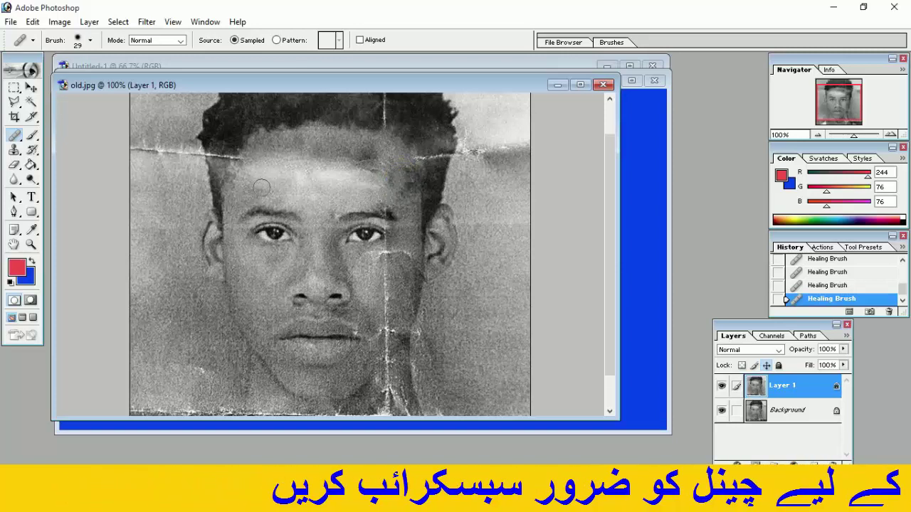
left_click(29, 144)
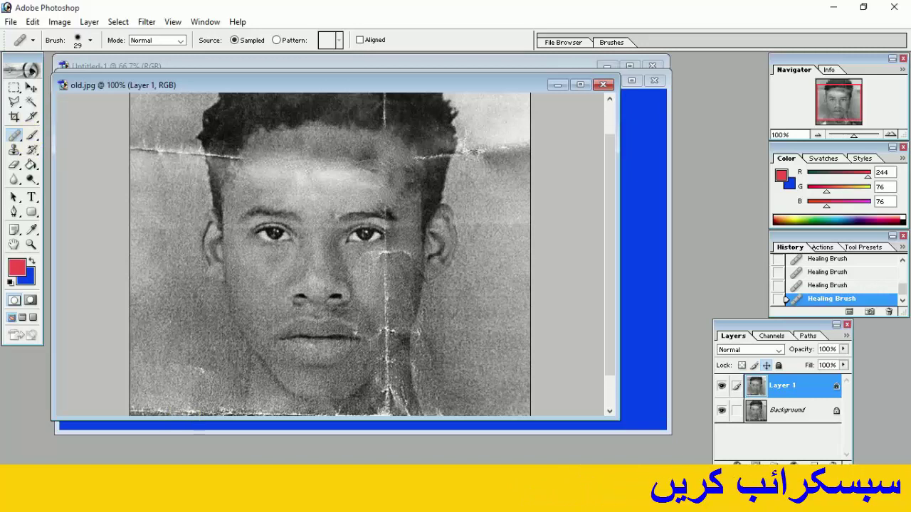
right_click(182, 250)
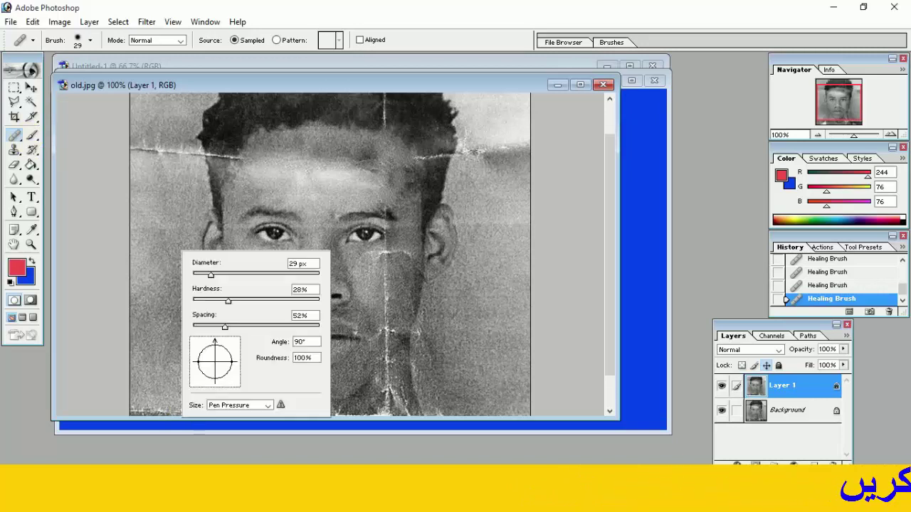
Keep the healing mode Normal and set Source to Pattern with the grey Satin texture
left_click(91, 45)
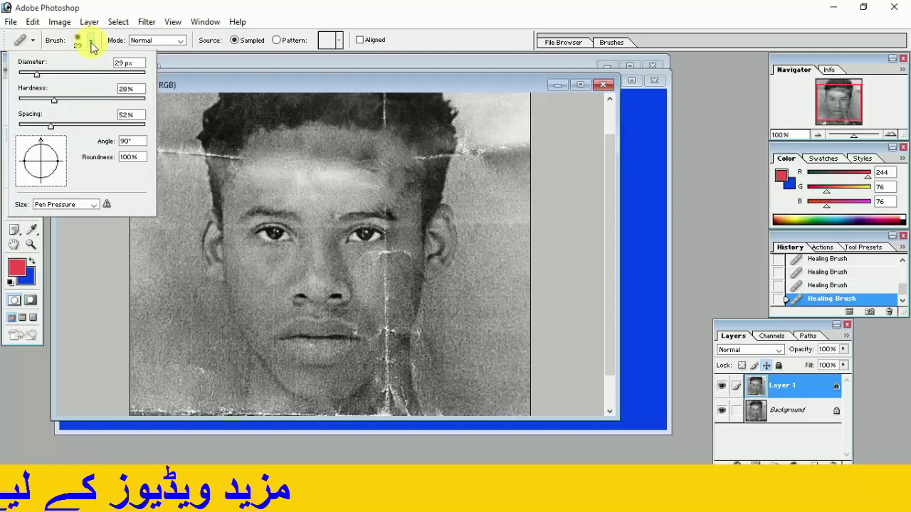
left_click(92, 42)
left_click(181, 40)
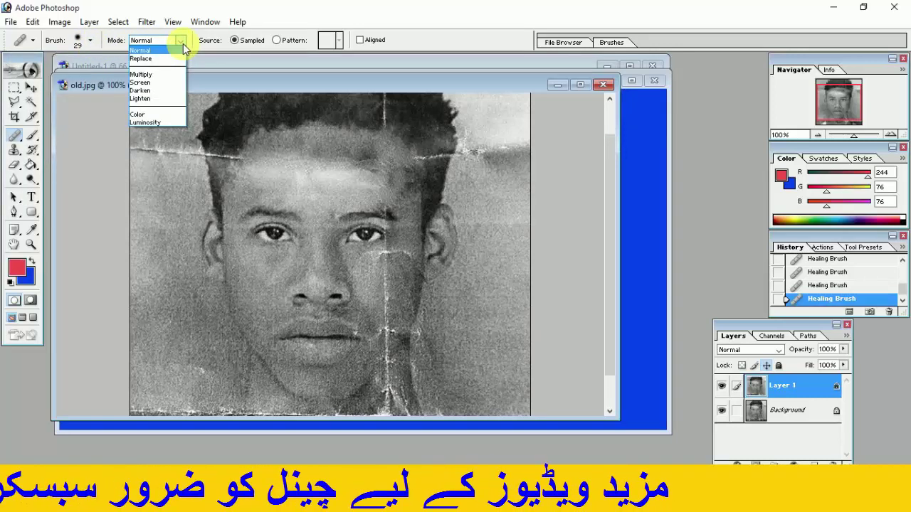
left_click(246, 47)
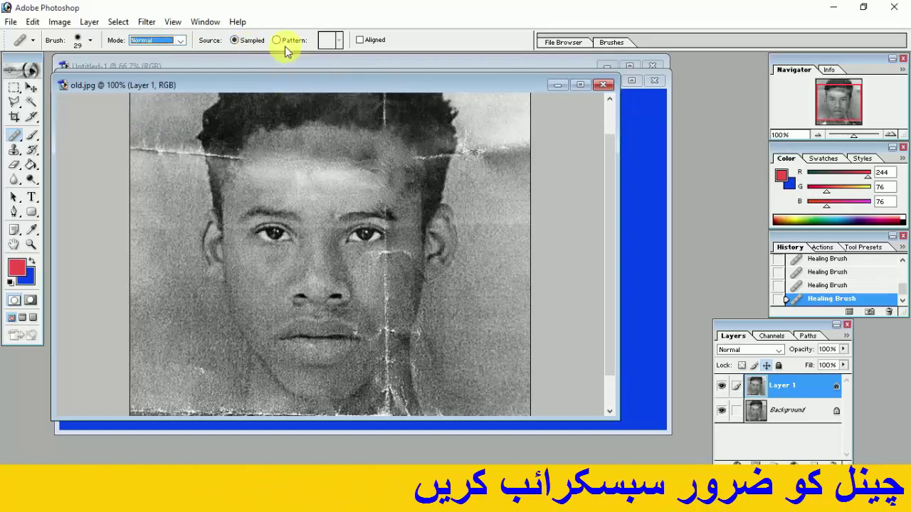
left_click(278, 41)
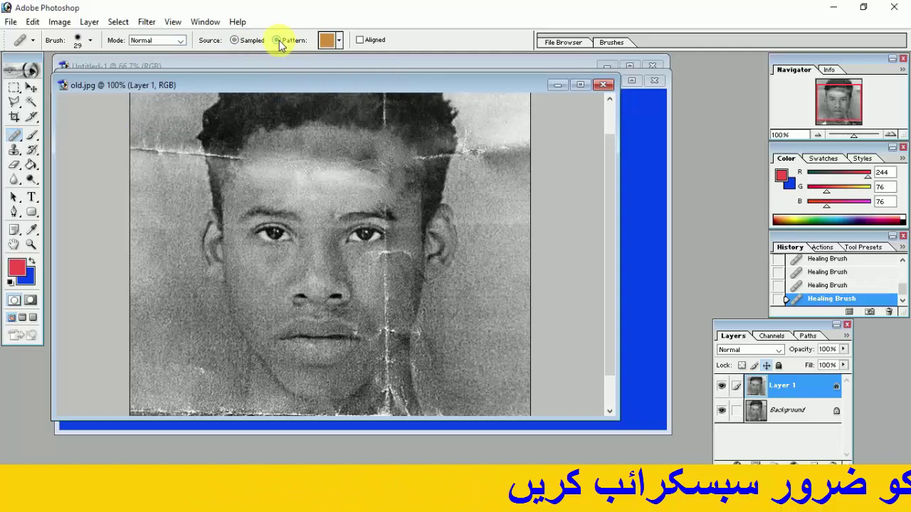
left_click(340, 44)
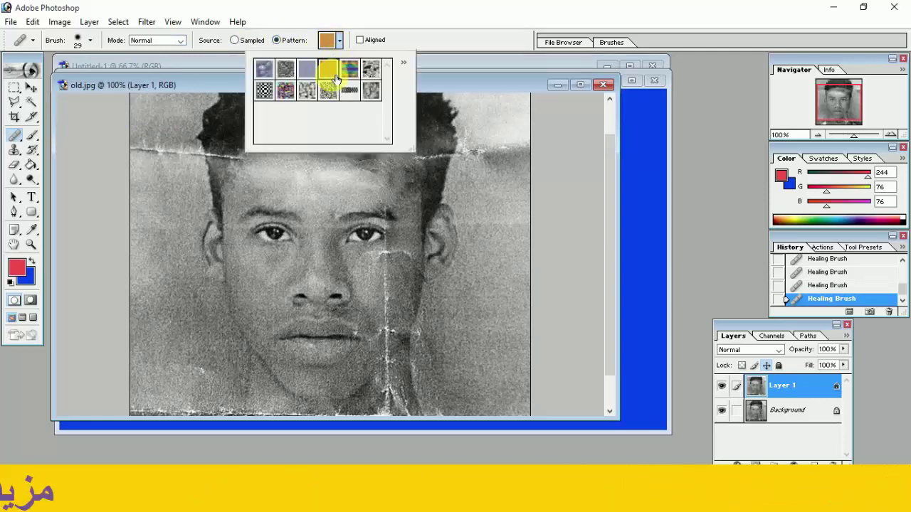
double_click(371, 70)
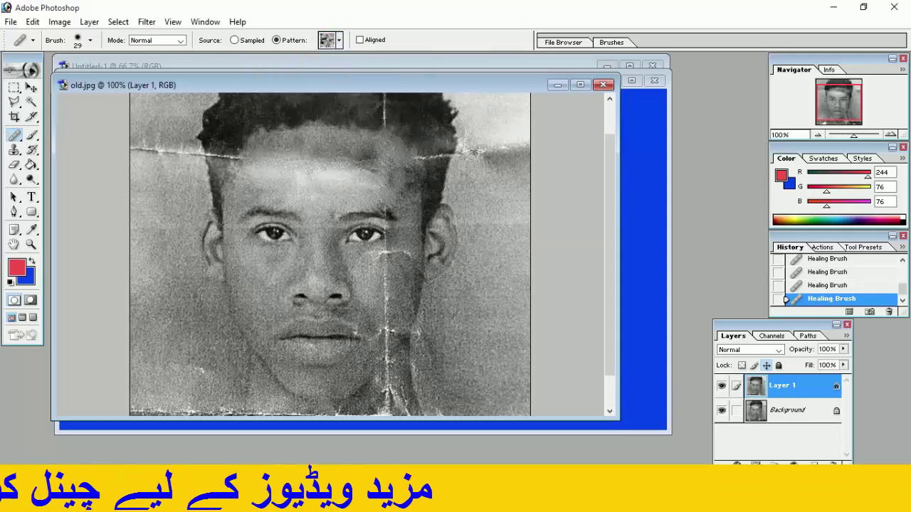
Test the pattern heal on the left cheek and forehead, then undo the marks
left_click(266, 290)
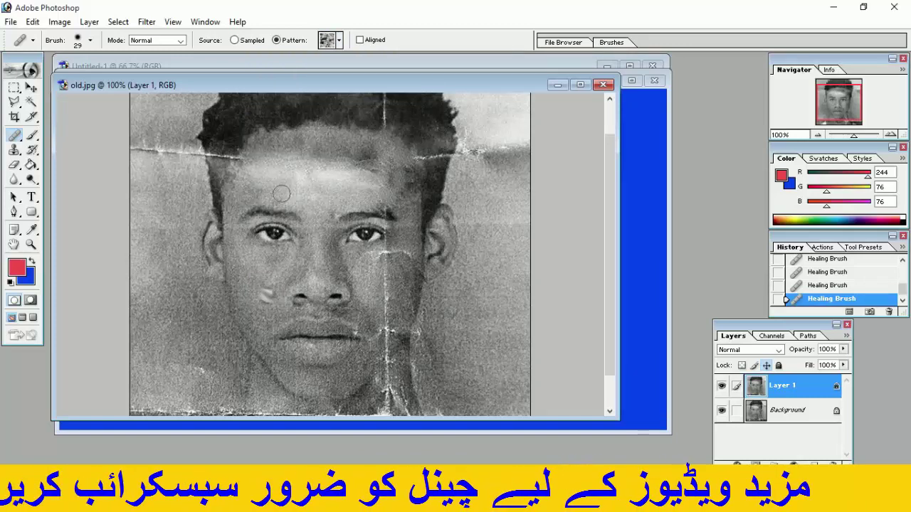
left_click(281, 193)
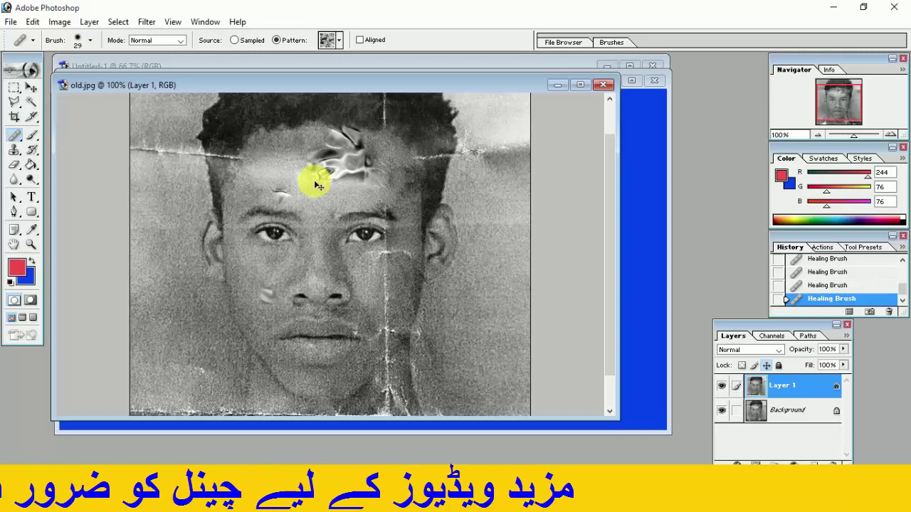
key("ctrl+alt+z")
key("ctrl+alt+z")
key("ctrl+alt+z")
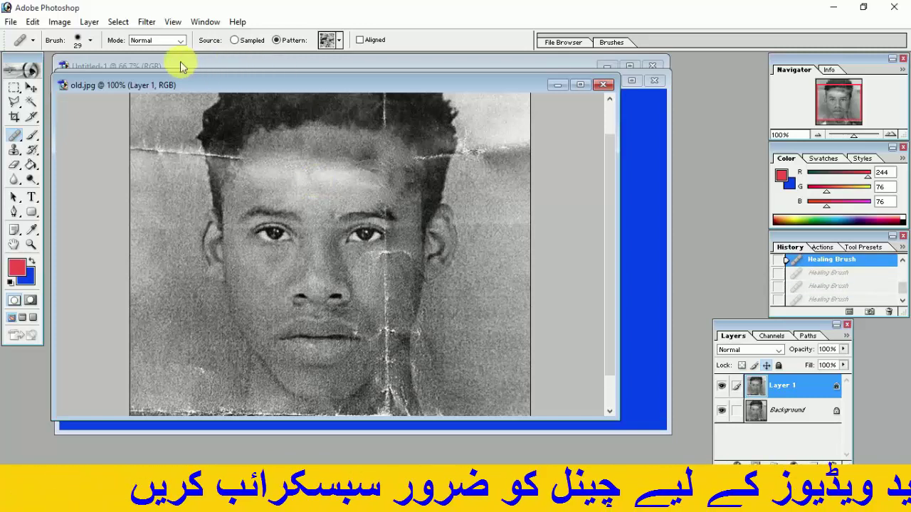
Select the Patch Tool and outline the crease at the photo's upper left
left_click(19, 141)
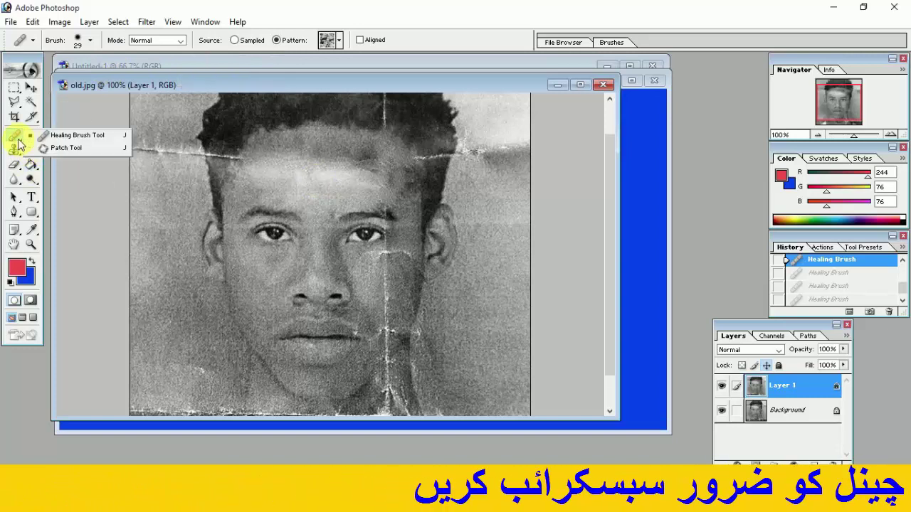
left_click(77, 151)
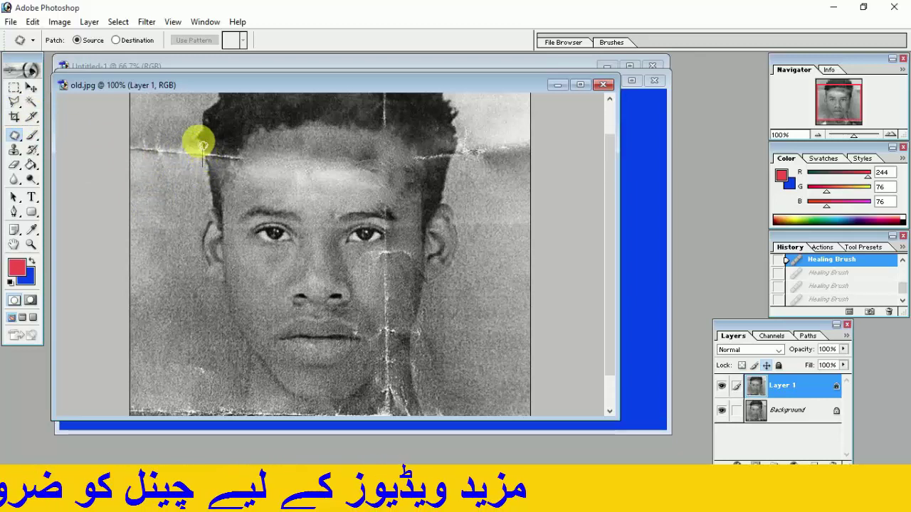
mouse_move(203, 146)
left_mouse_down()
mouse_move(132, 180)
mouse_move(211, 167)
left_mouse_up()
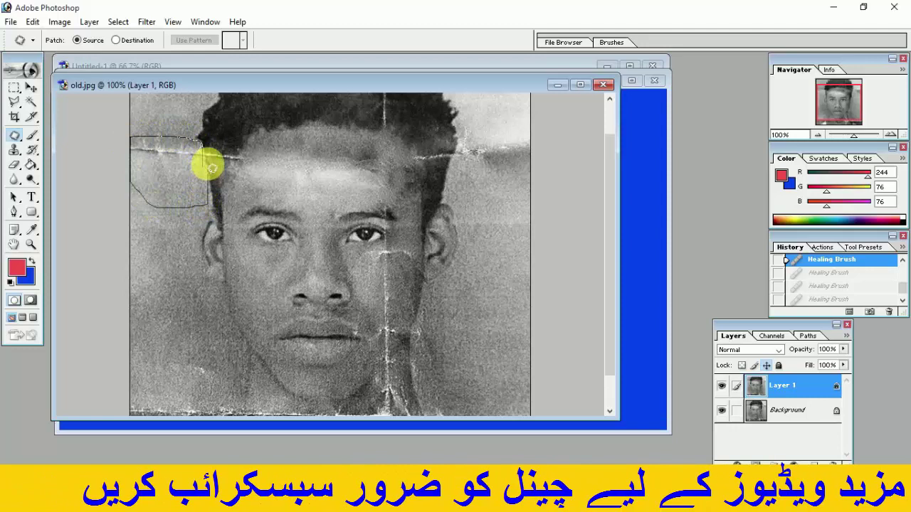
left_click_drag(211, 167, 203, 149)
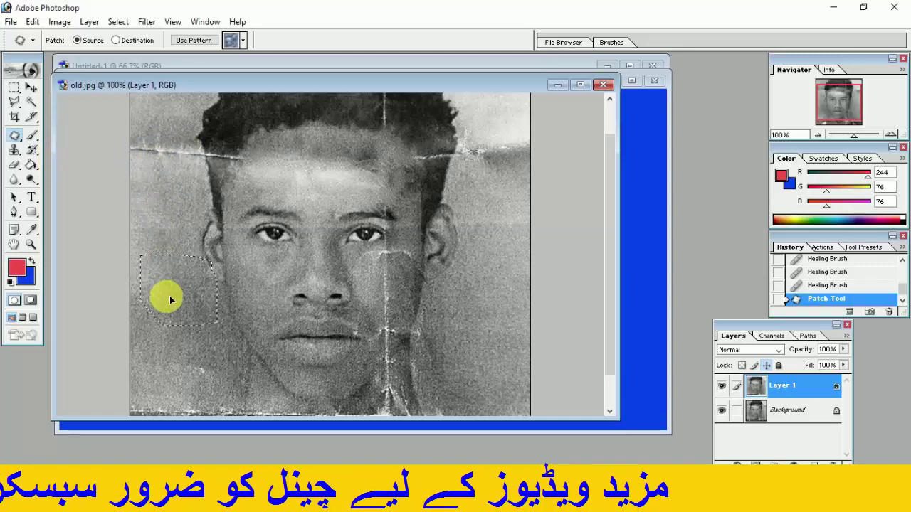
Drag the outline onto clean lower-left texture to patch the crease, then deselect
left_click_drag(162, 177, 169, 350)
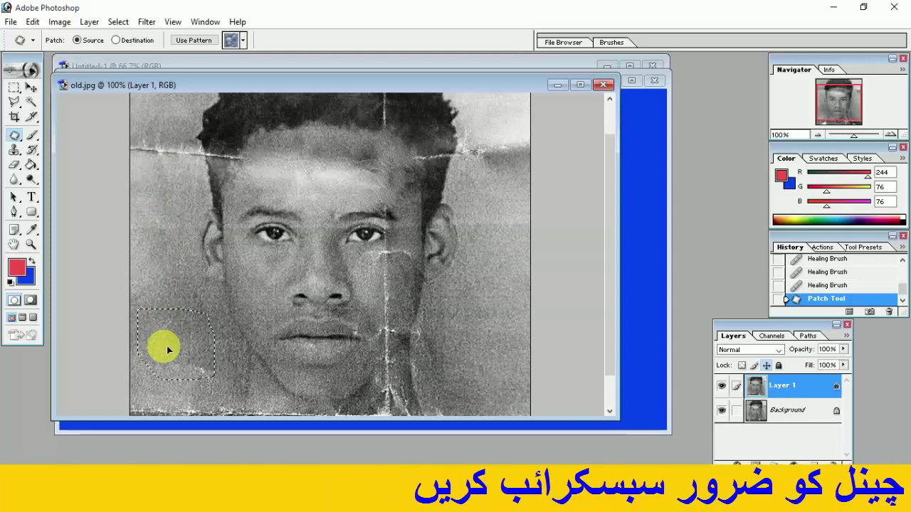
left_click_drag(169, 349, 169, 350)
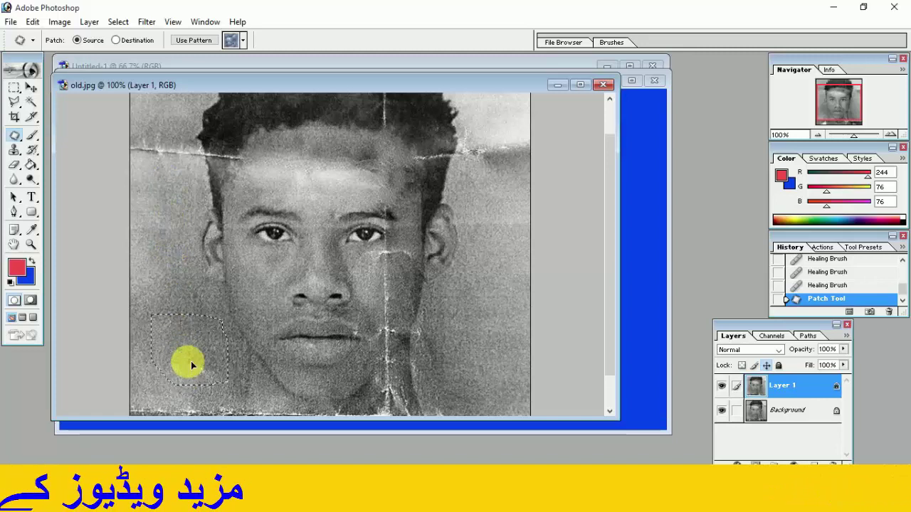
left_click_drag(191, 373, 192, 366)
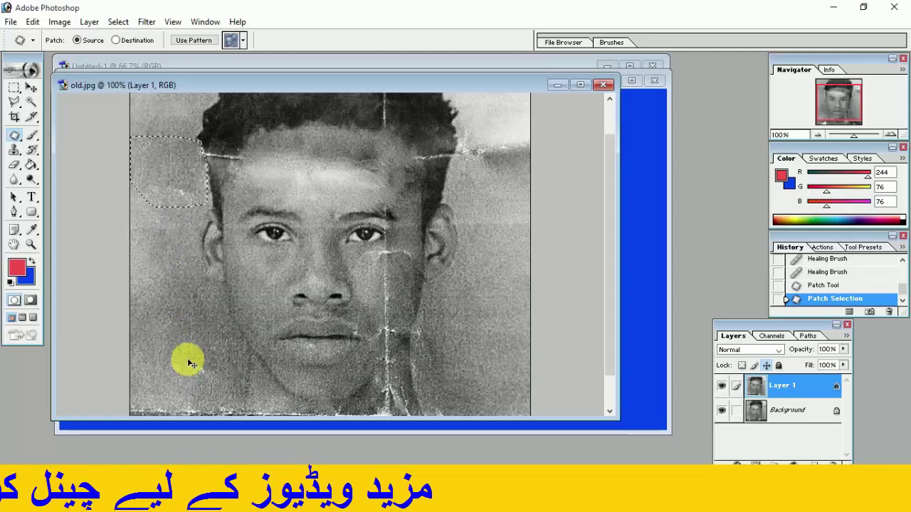
key("ctrl+d")
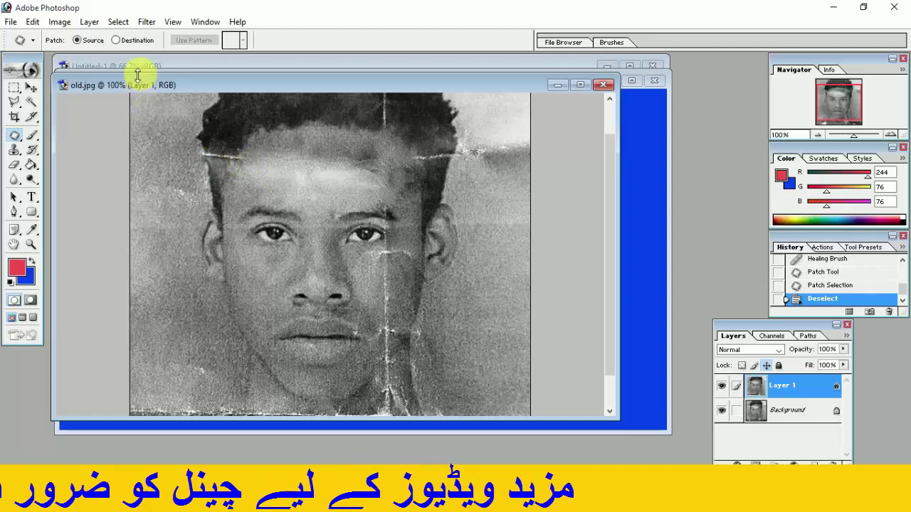
Set Patch to Destination, outline an area near the hairline, then discard that outline
left_click(116, 40)
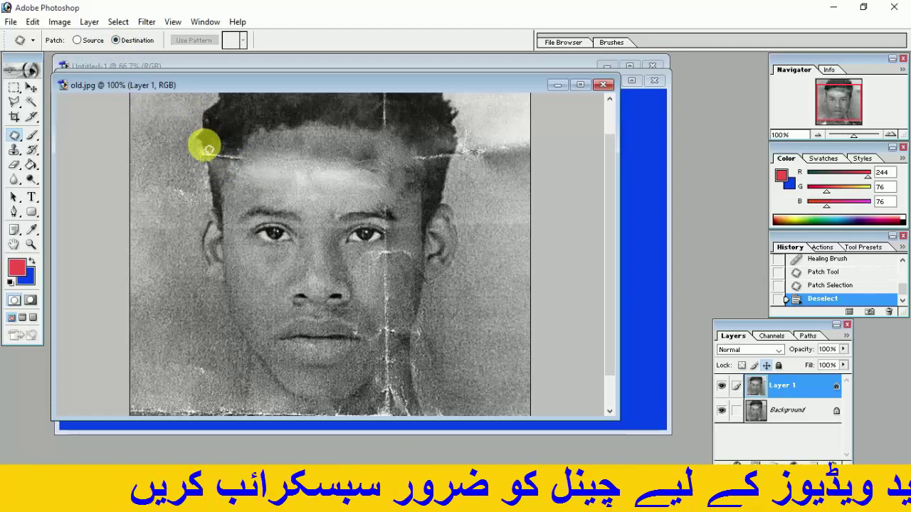
mouse_move(201, 147)
left_mouse_down()
mouse_move(259, 164)
mouse_move(240, 147)
mouse_move(204, 150)
mouse_move(218, 132)
left_mouse_up()
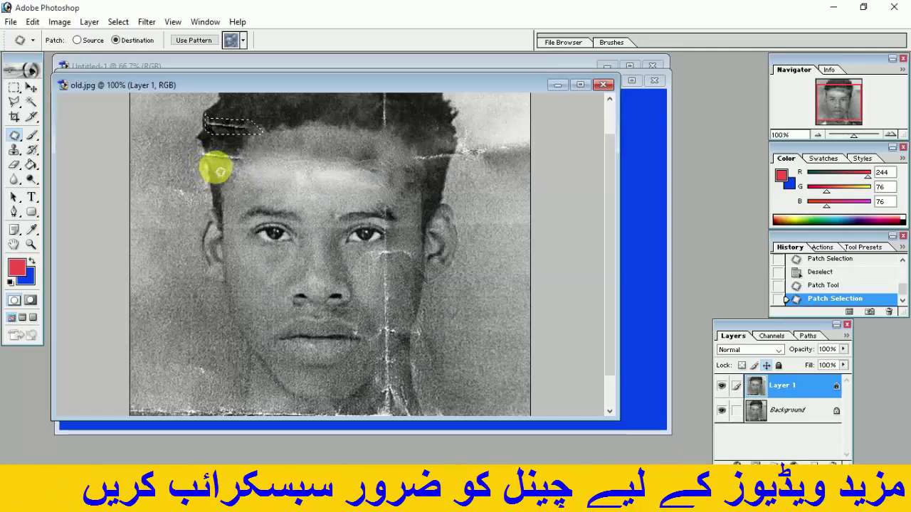
left_click(18, 137)
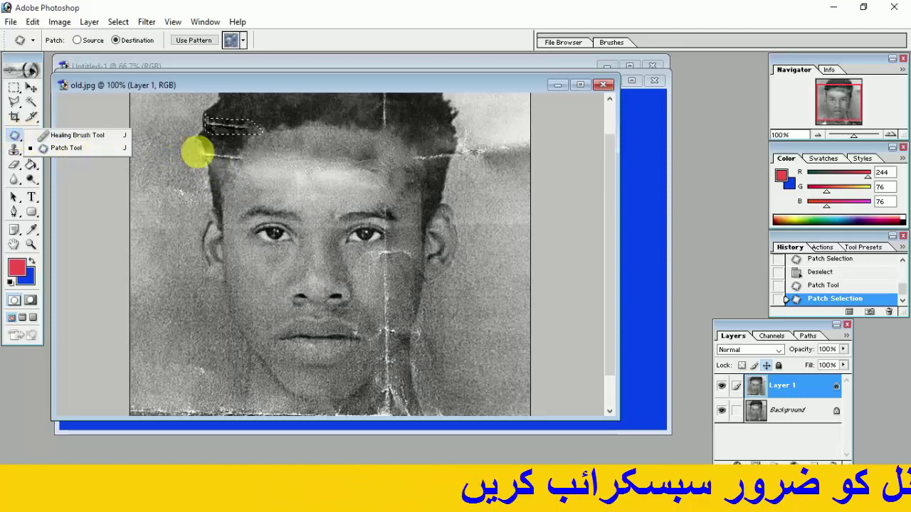
left_click(218, 146)
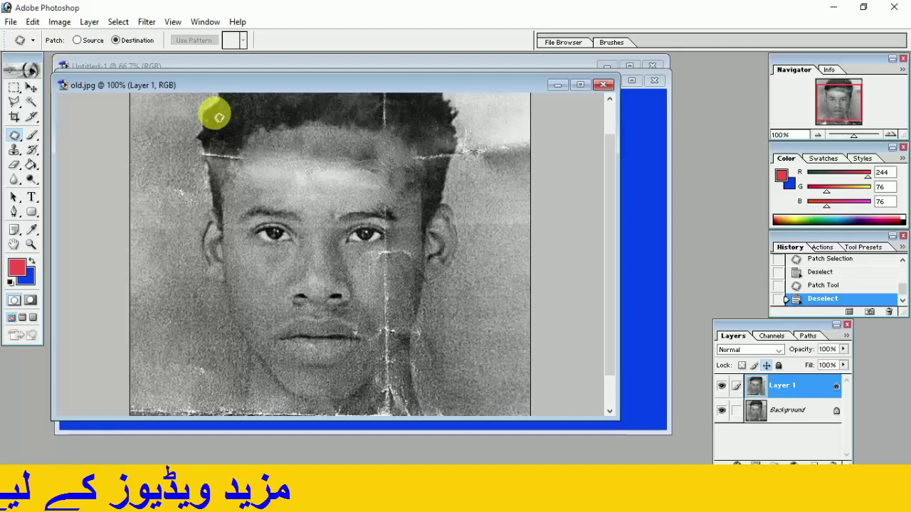
mouse_move(254, 126)
left_mouse_down()
mouse_move(217, 114)
mouse_move(220, 148)
mouse_move(235, 146)
left_mouse_up()
key("ctrl+d")
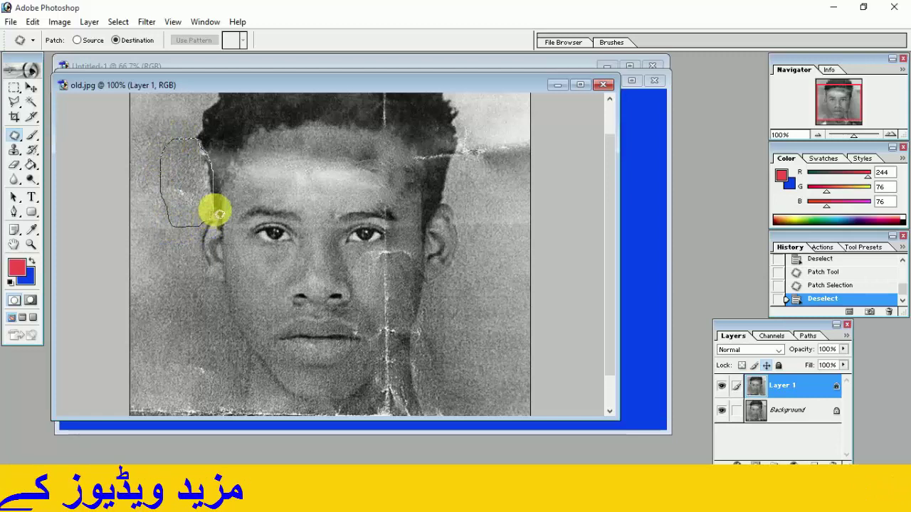
Outline the left temple crease, set Patch to Source, and patch it with clean cheek texture
left_click_drag(218, 212, 213, 198)
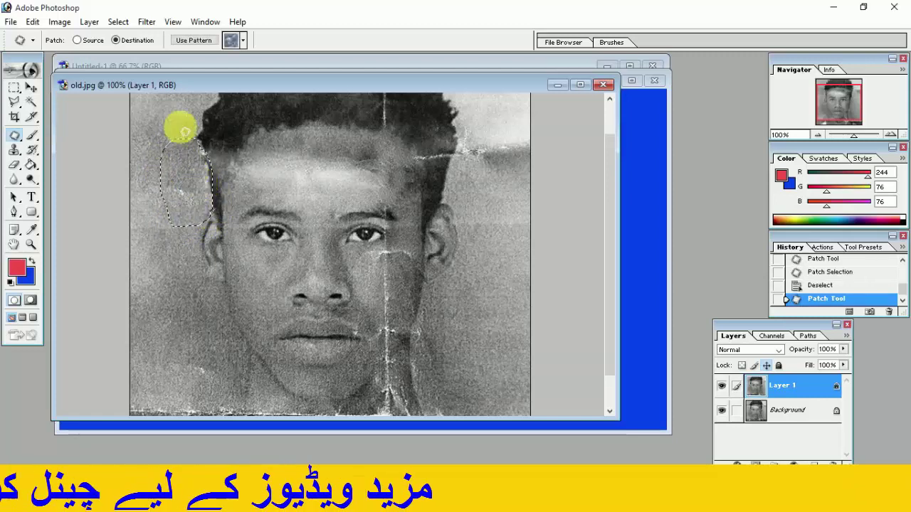
left_click(77, 40)
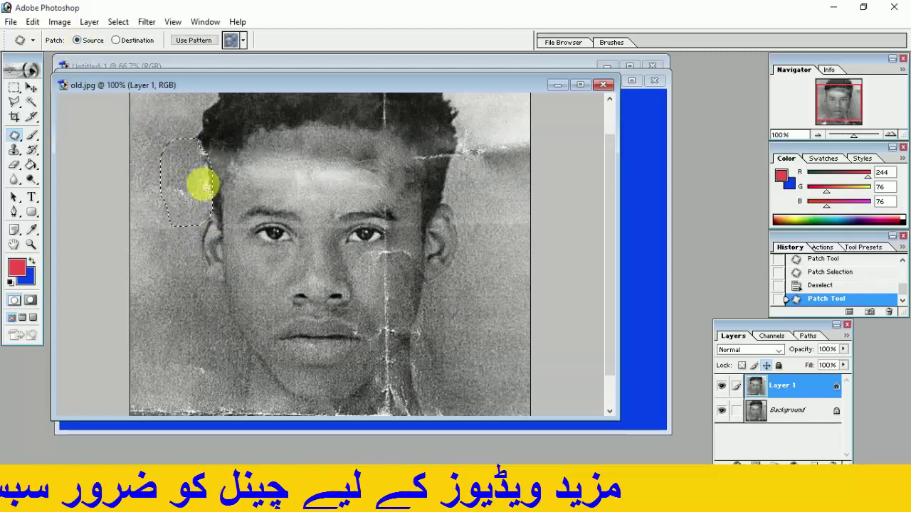
left_click_drag(201, 187, 199, 334)
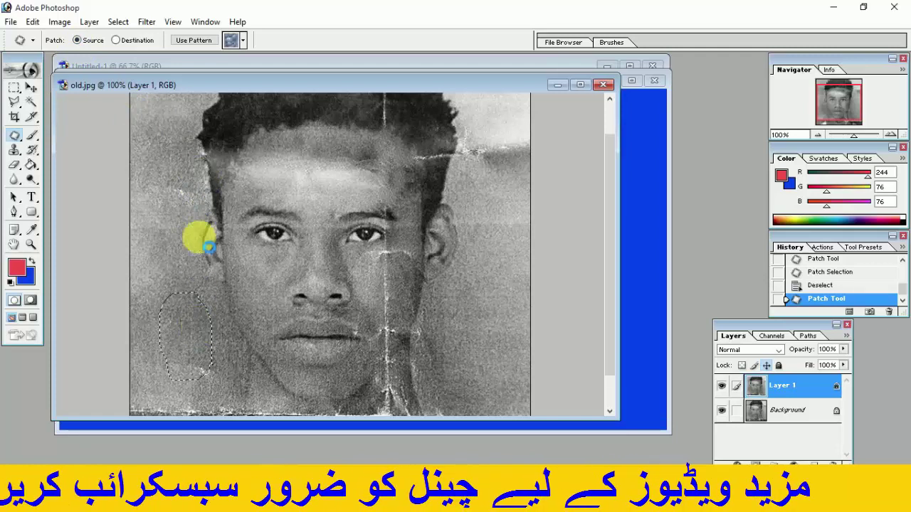
mouse_move(208, 246)
left_mouse_down()
mouse_move(192, 139)
mouse_move(183, 145)
left_mouse_up()
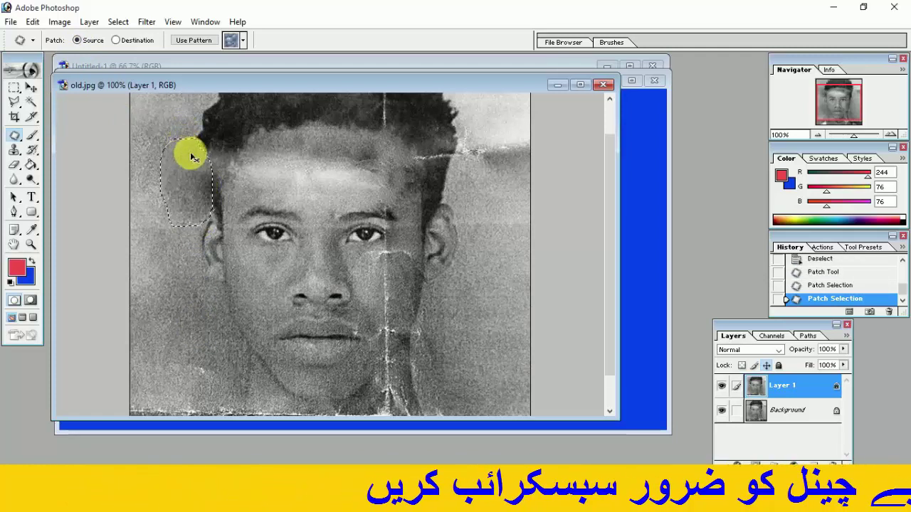
key("ctrl+d")
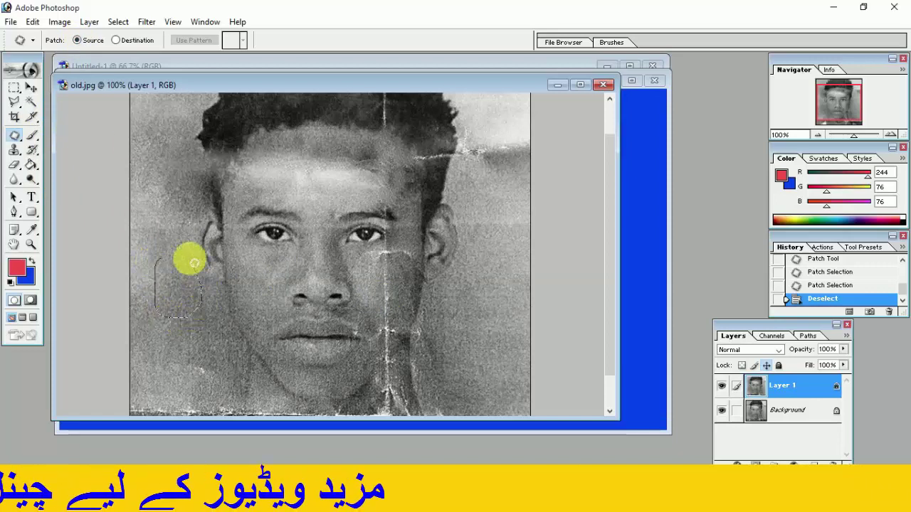
Outline a lower-cheek area and copy it up onto the temple in Destination mode
left_click_drag(165, 263, 171, 180)
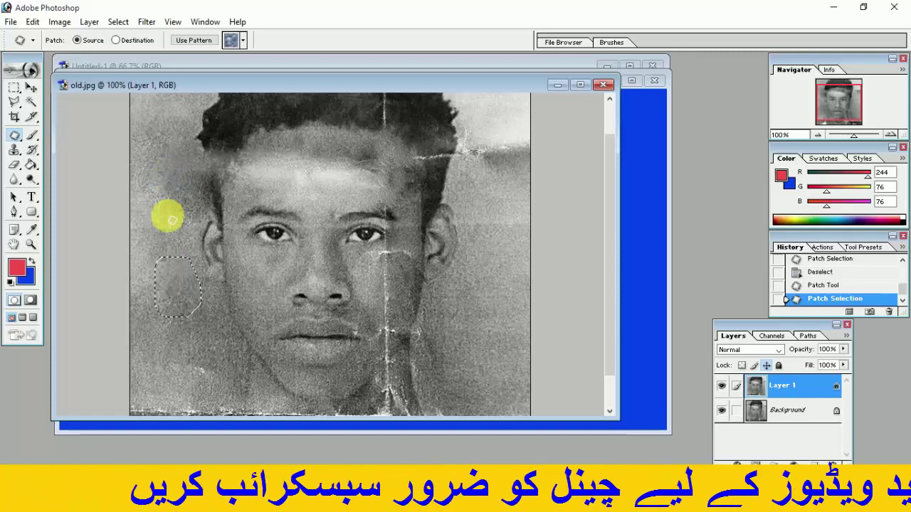
left_click_drag(164, 260, 165, 313)
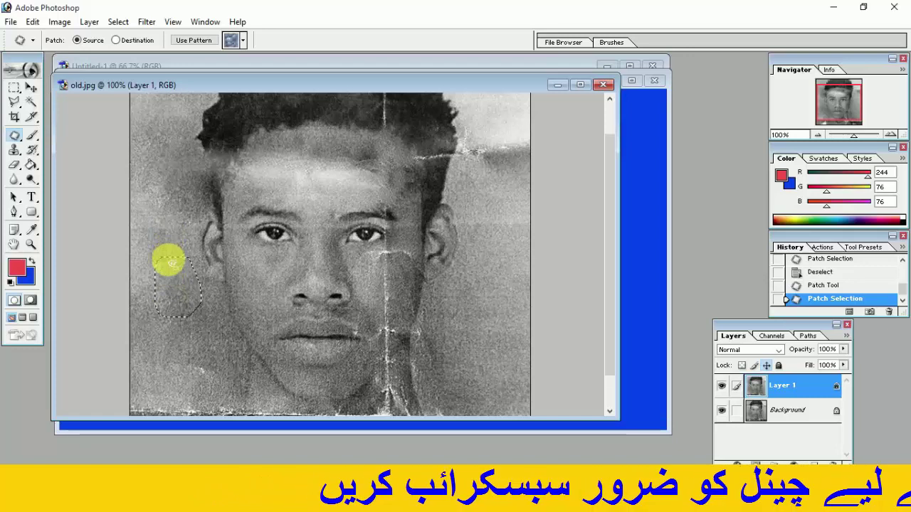
left_click(123, 40)
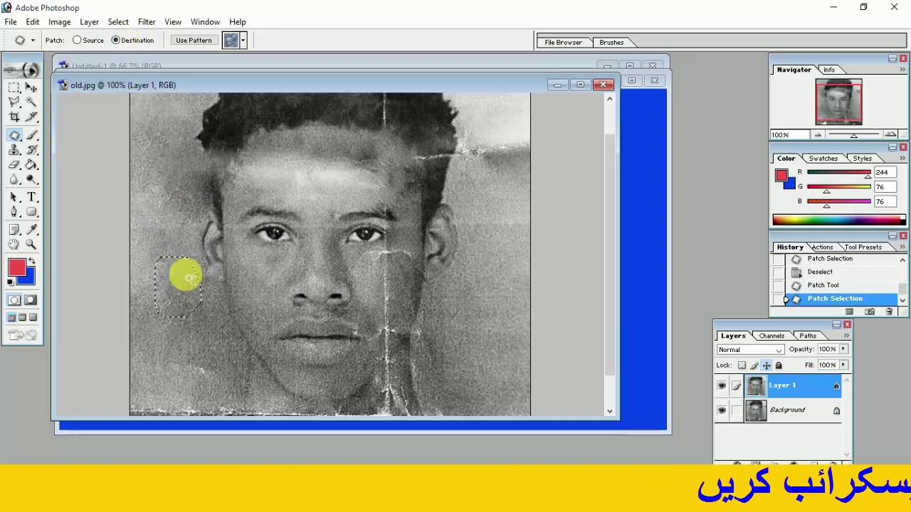
left_click_drag(188, 252, 188, 182)
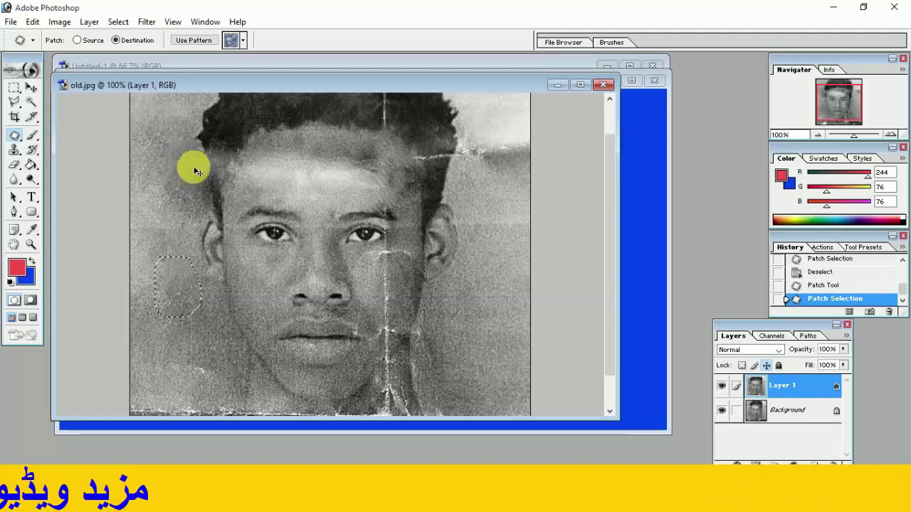
key("ctrl+d")
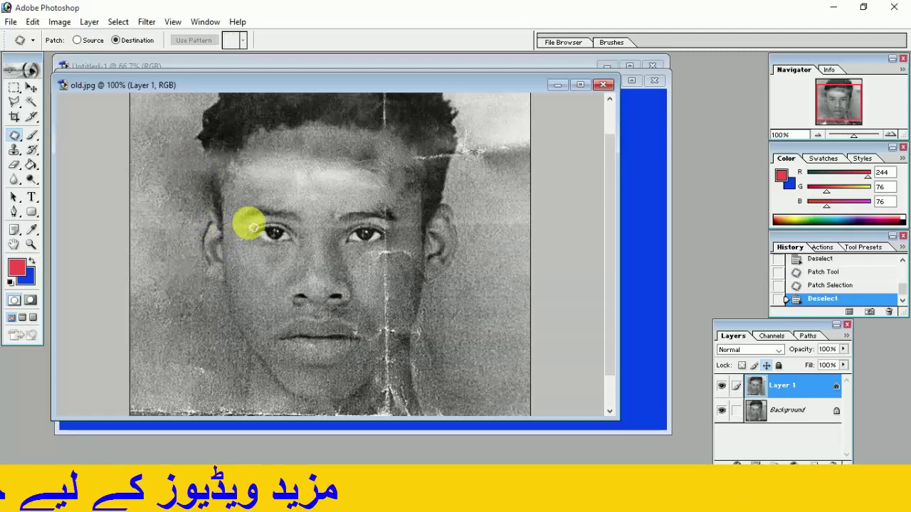
Patch the left eye onto the forehead as a trial, then undo it and deselect
mouse_move(253, 227)
left_mouse_down()
mouse_move(254, 240)
mouse_move(301, 244)
mouse_move(301, 230)
mouse_move(250, 224)
mouse_move(281, 209)
mouse_move(349, 246)
mouse_move(311, 216)
mouse_move(313, 207)
left_mouse_up()
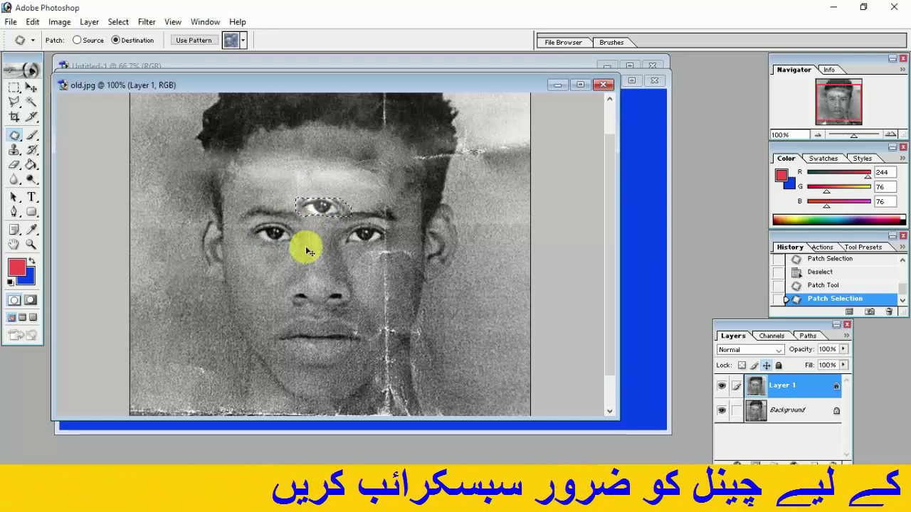
key("ctrl+z")
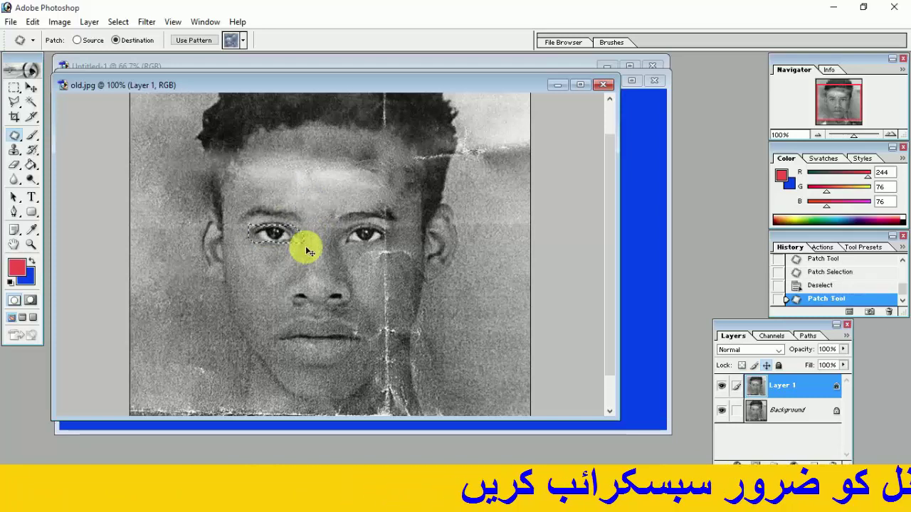
key("ctrl+d")
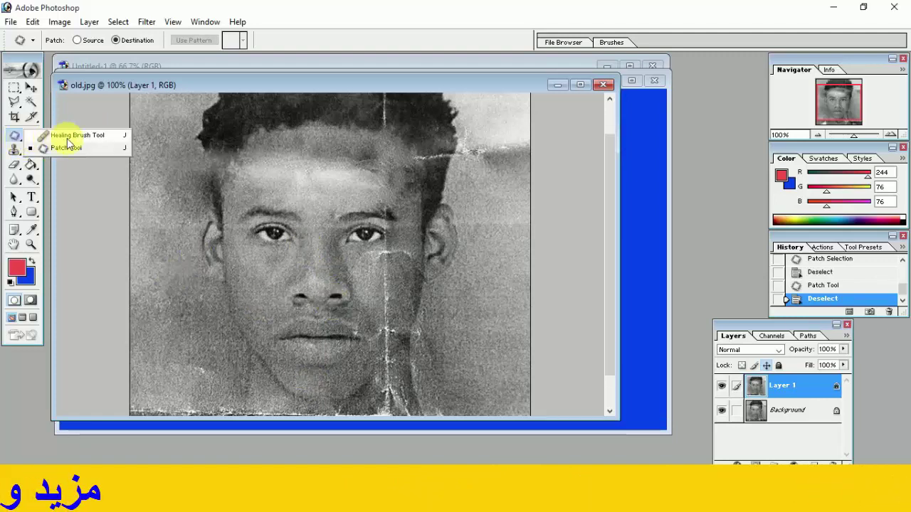
Set the Healing Brush Source to Sampled, sample clean cheek skin, and heal the cheek crack
left_click(71, 136)
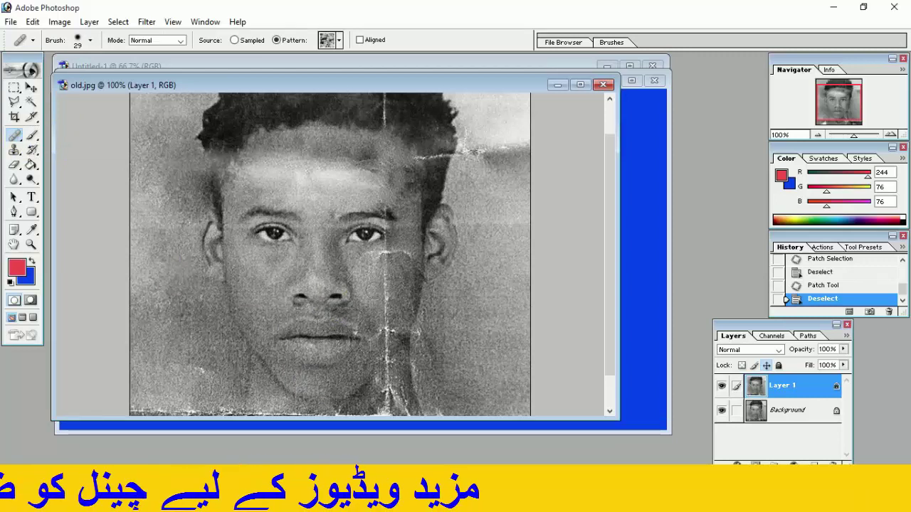
left_click(371, 289)
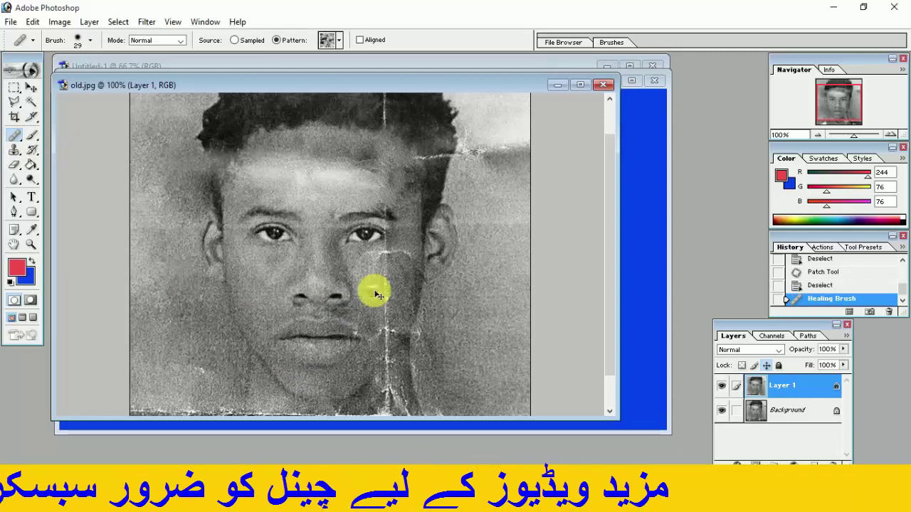
key("ctrl+z")
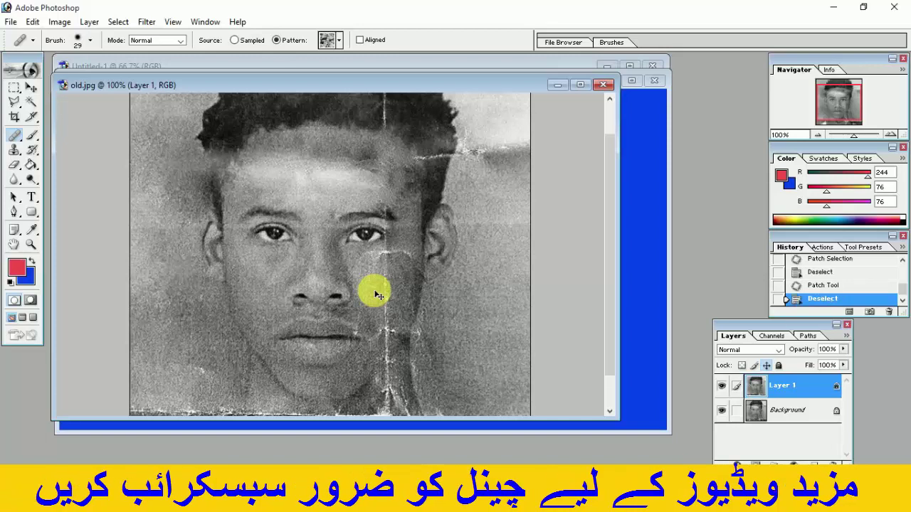
left_click(234, 40)
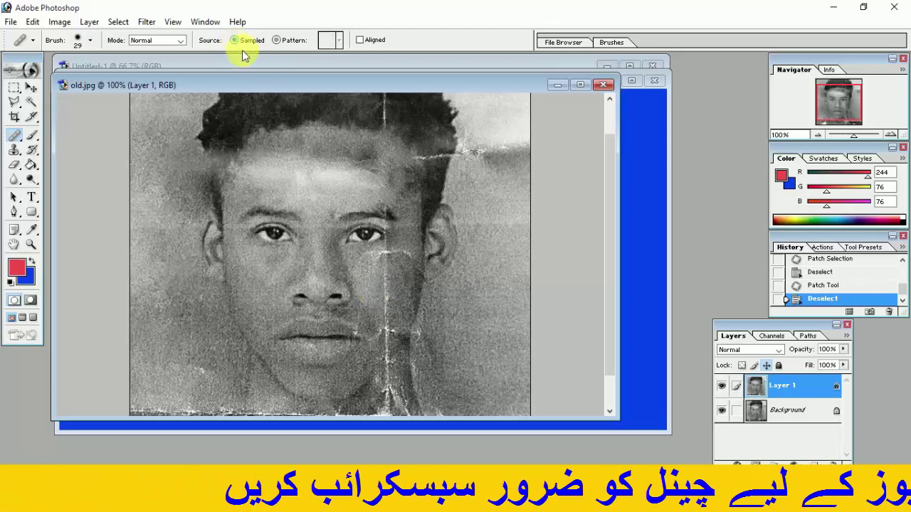
left_click(366, 269, "alt")
left_click(377, 254)
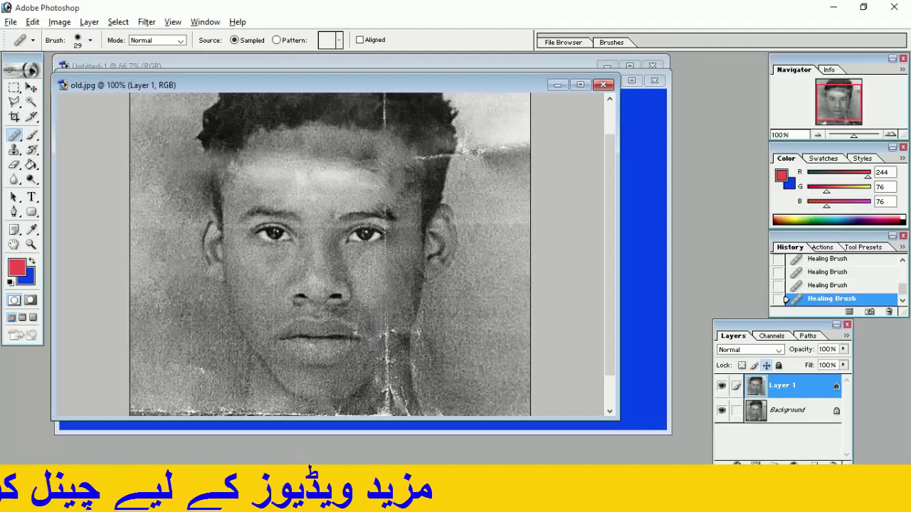
Heal the creases on the chin, the cheek and under the eye
left_click(382, 320)
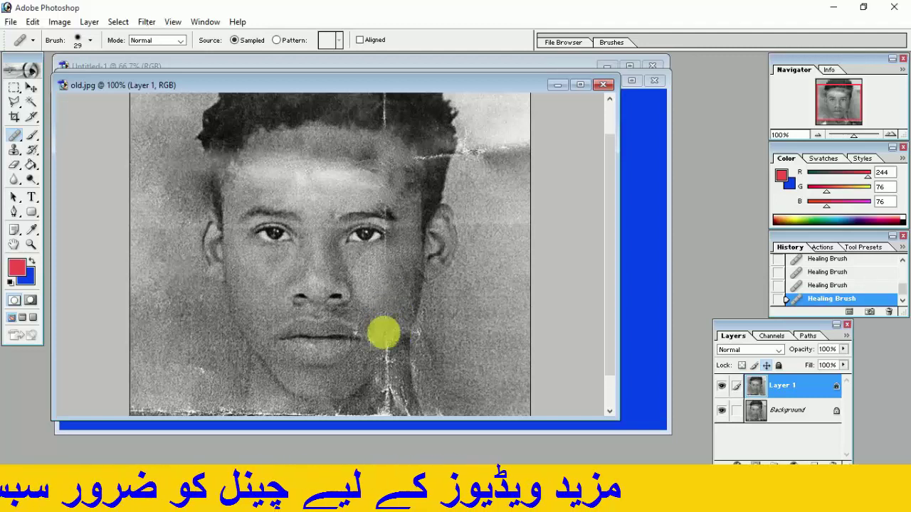
left_click(367, 329)
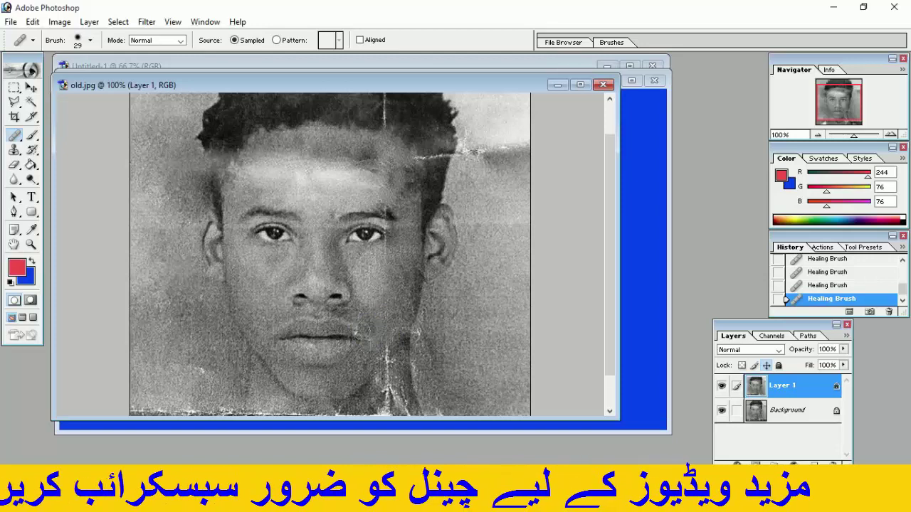
left_click(356, 328)
left_click(362, 295)
left_click(372, 260)
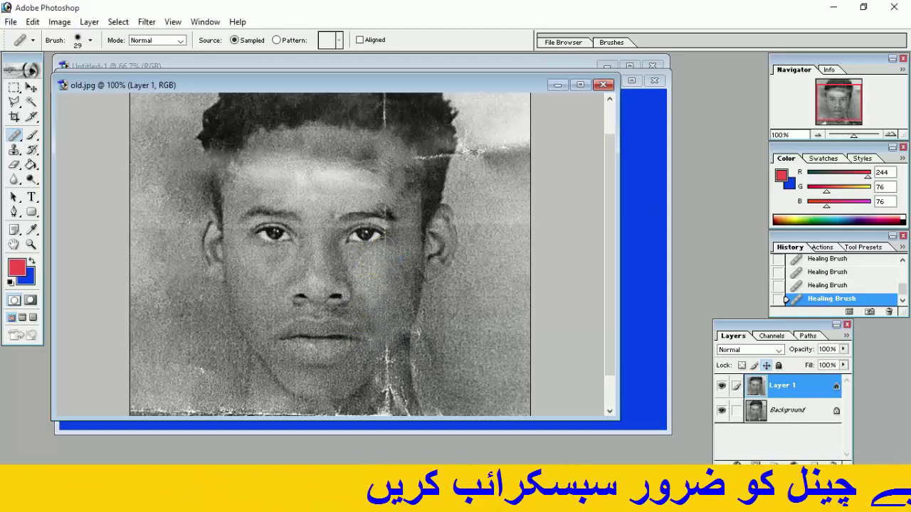
Retouch the eyebrow, the crease above the right brow, the hair-edge crack and the neck
left_click(387, 219)
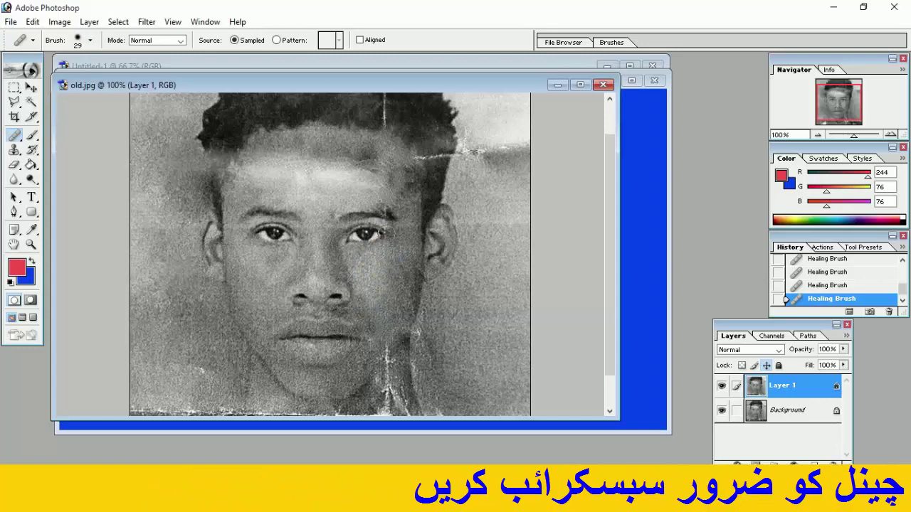
left_click(387, 198)
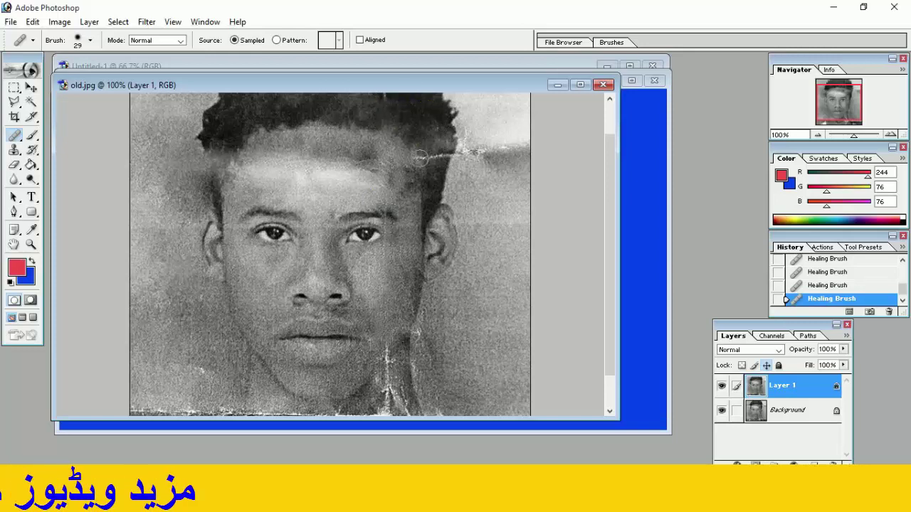
left_click(455, 150)
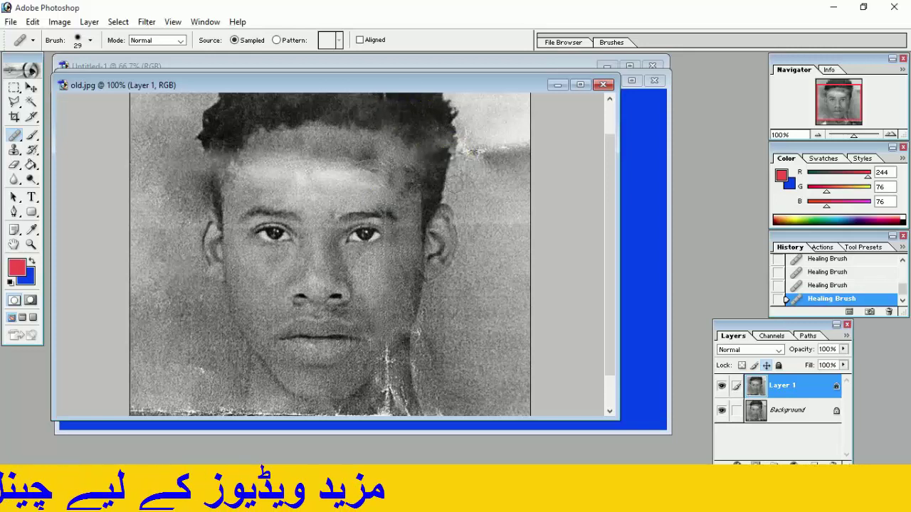
left_click(398, 323)
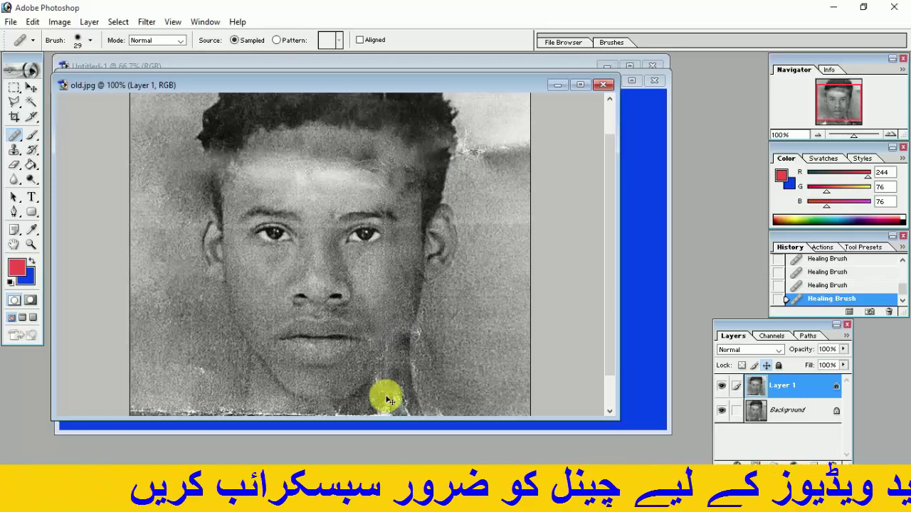
key("ctrl+minus")
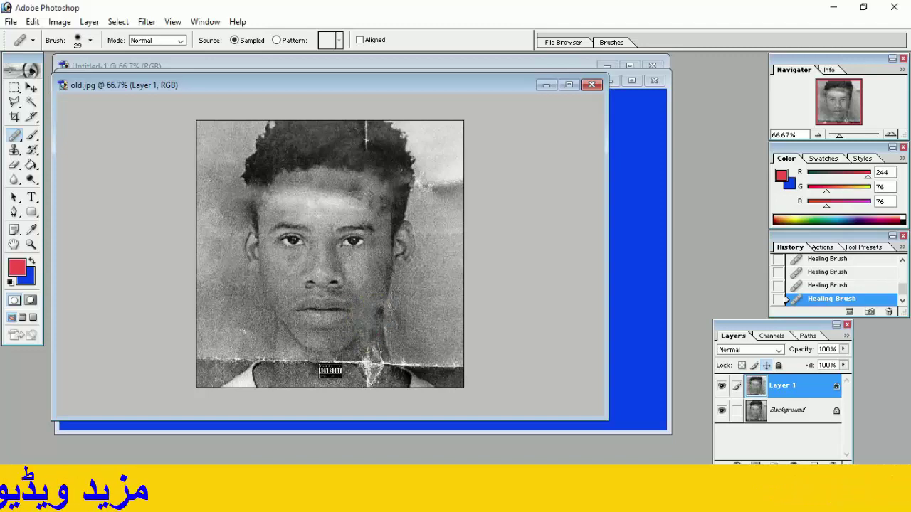
Crop the portrait tighter around the face
left_click(15, 119)
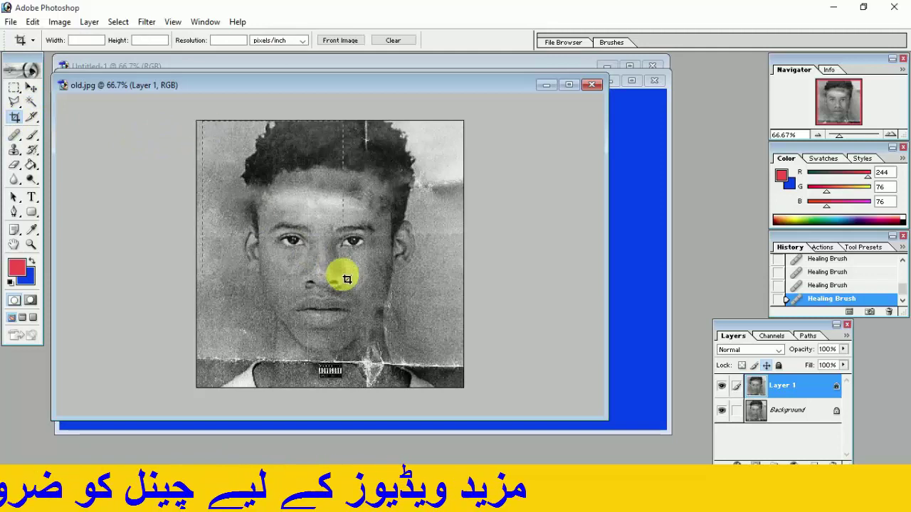
left_click_drag(394, 326, 442, 355)
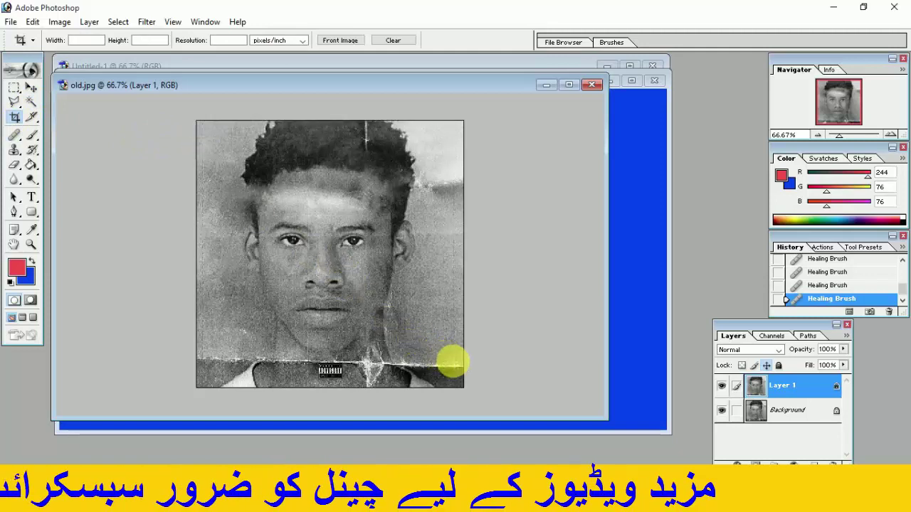
key("Return")
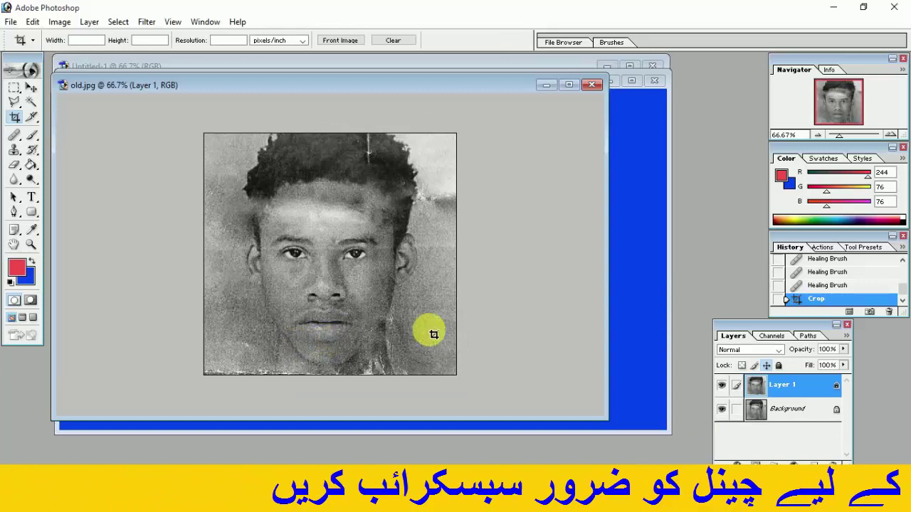
Toggle Layer 1's visibility to compare the retouch against the creased original
left_click(722, 385)
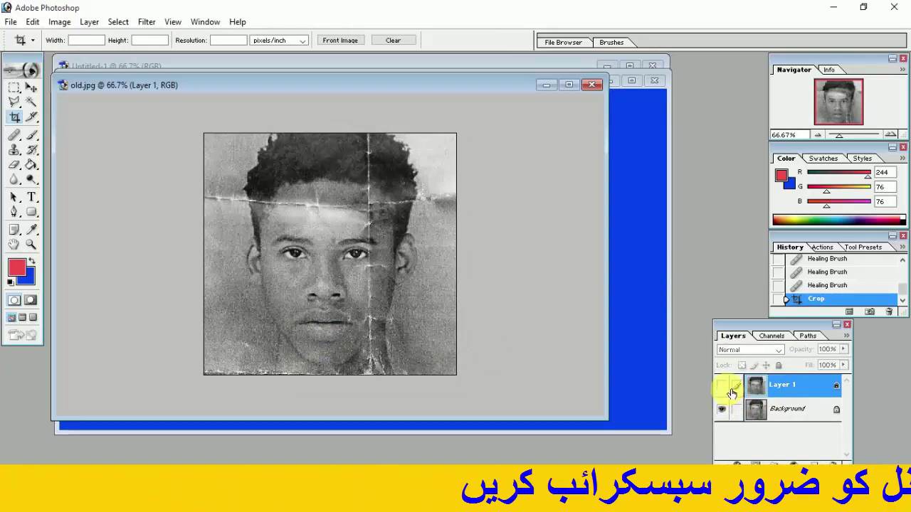
left_click(729, 390)
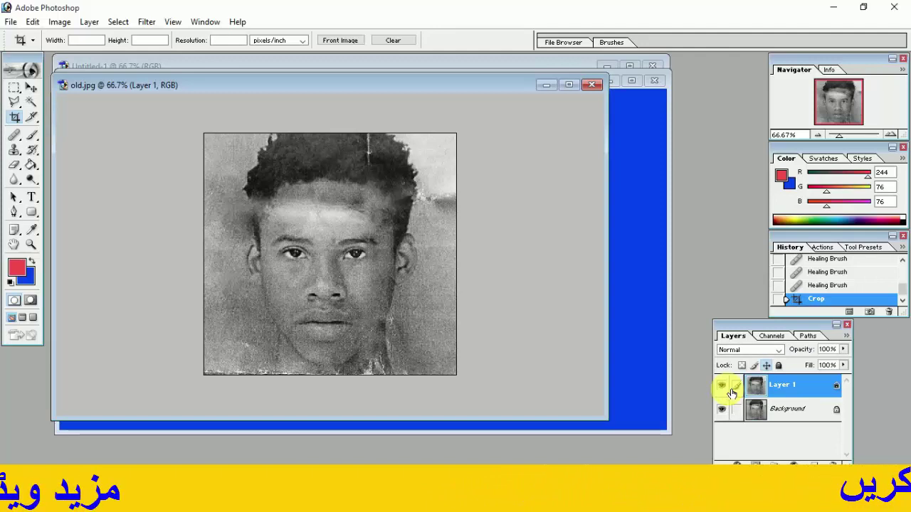
left_click(722, 385)
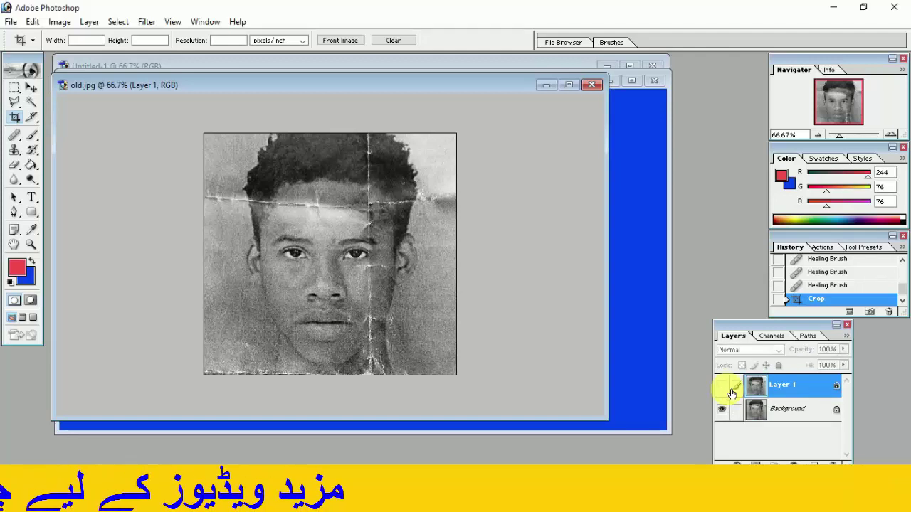
left_click(732, 392)
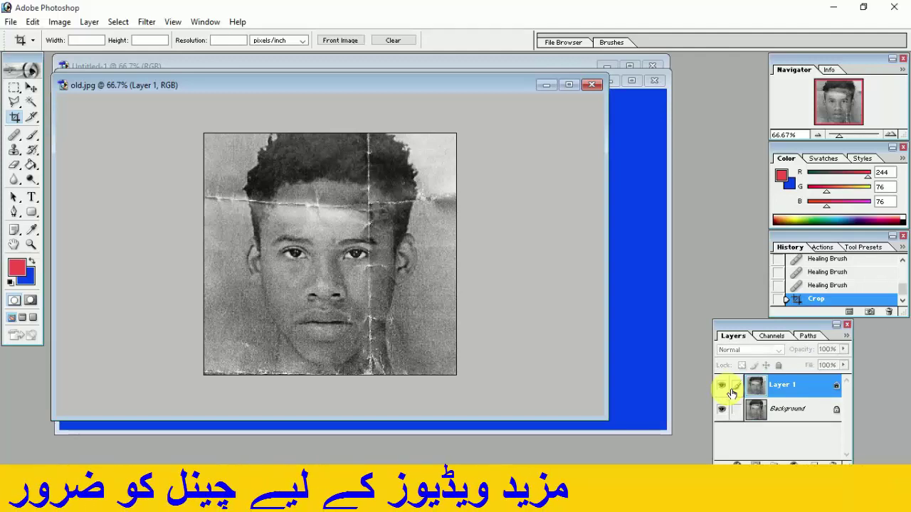